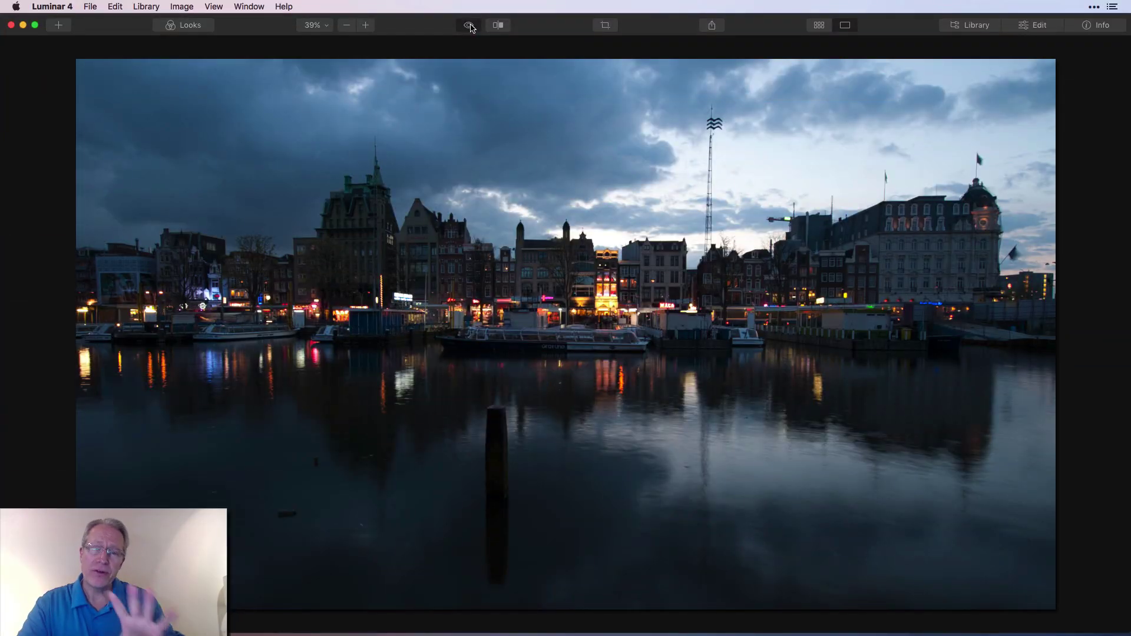
- Compare the warm sunset edit with the dark blue-hour original, ending on the edited version
left_click(470, 26)
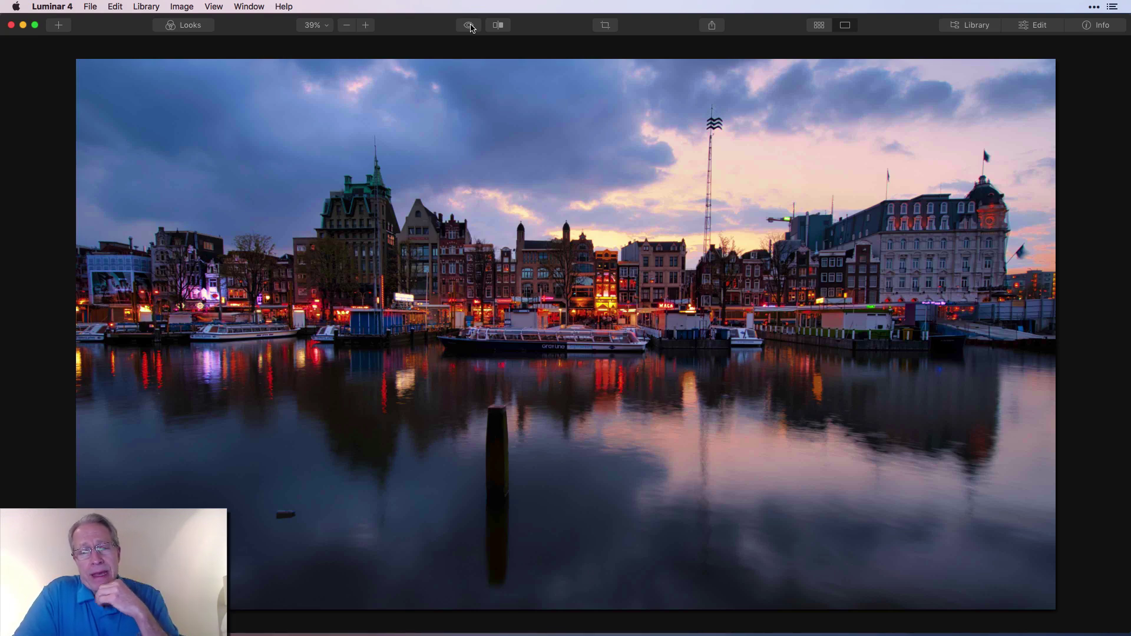
left_click(471, 26)
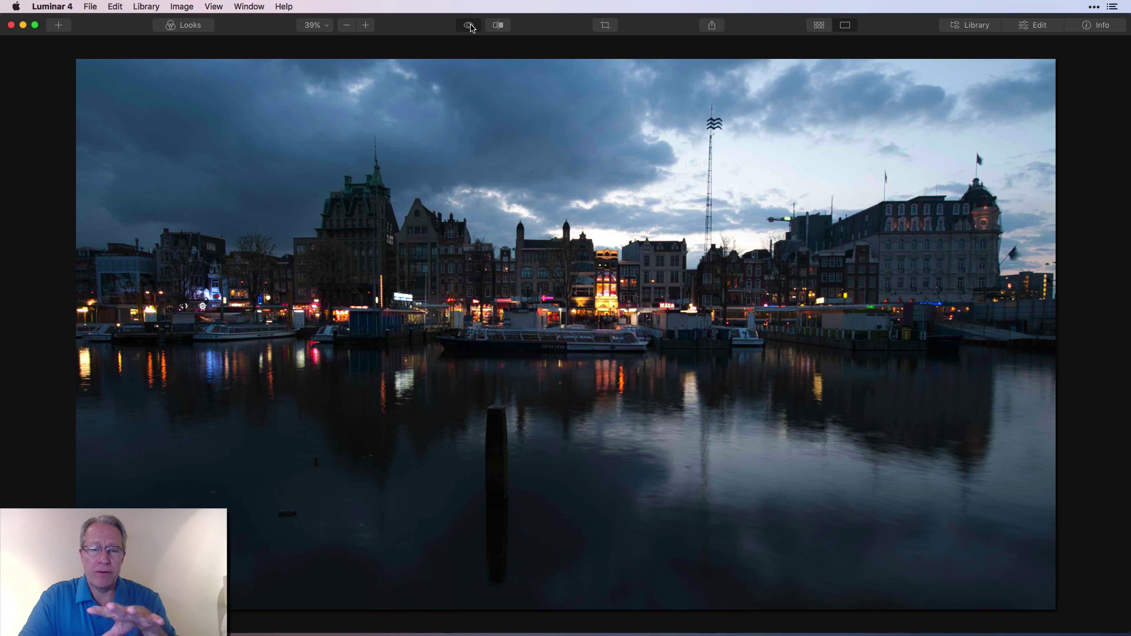
left_click(471, 26)
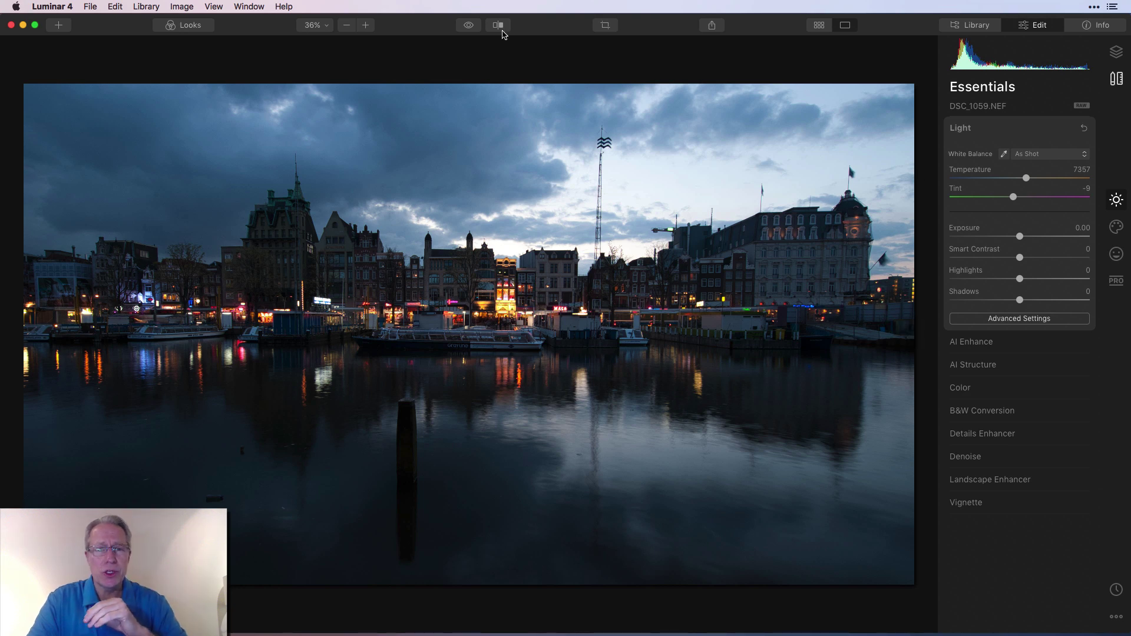
- Set Temperature to 8507 and Highlights to -53, then compare before and after
left_click(469, 26)
left_click(469, 26)
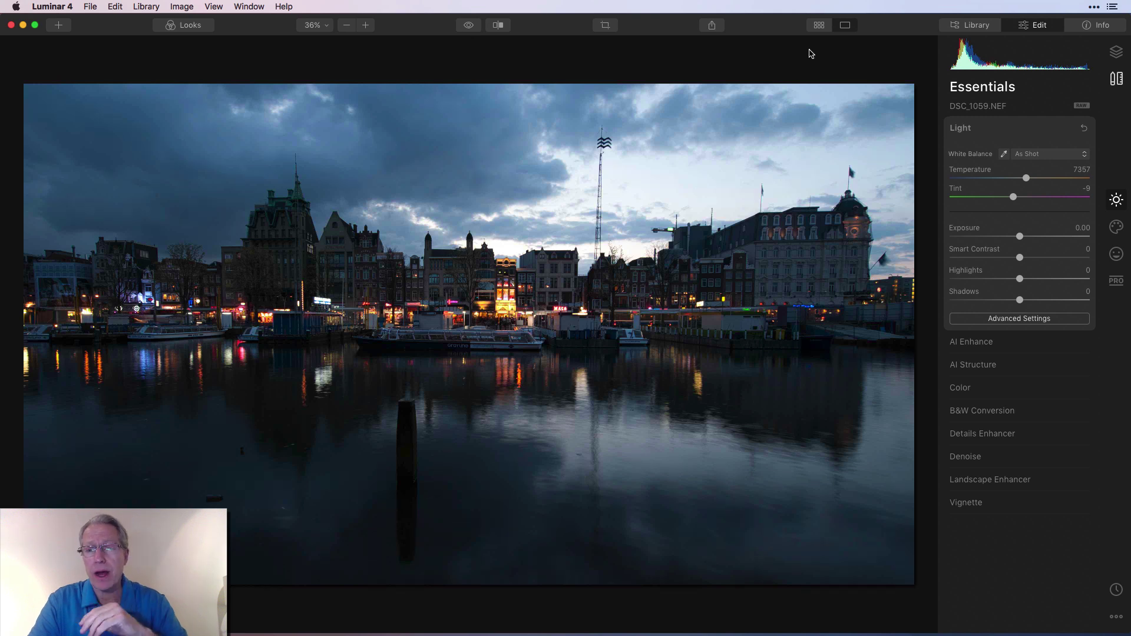
mouse_move(1021, 180)
left_mouse_down()
mouse_move(1036, 182)
mouse_move(1026, 200)
left_mouse_up()
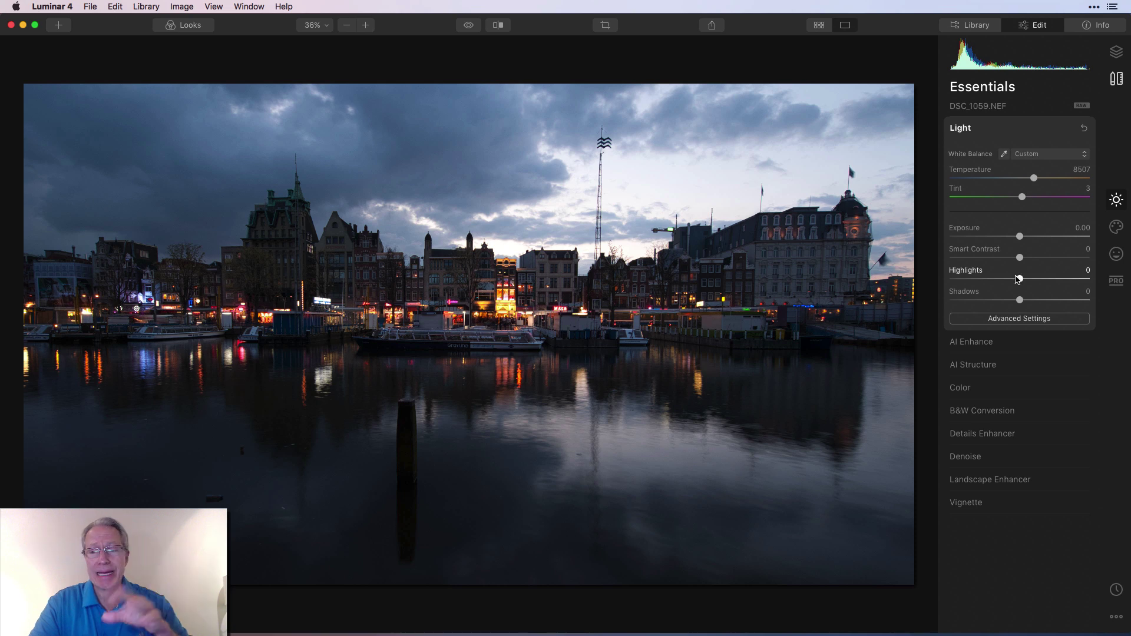
left_click_drag(1021, 280, 982, 279)
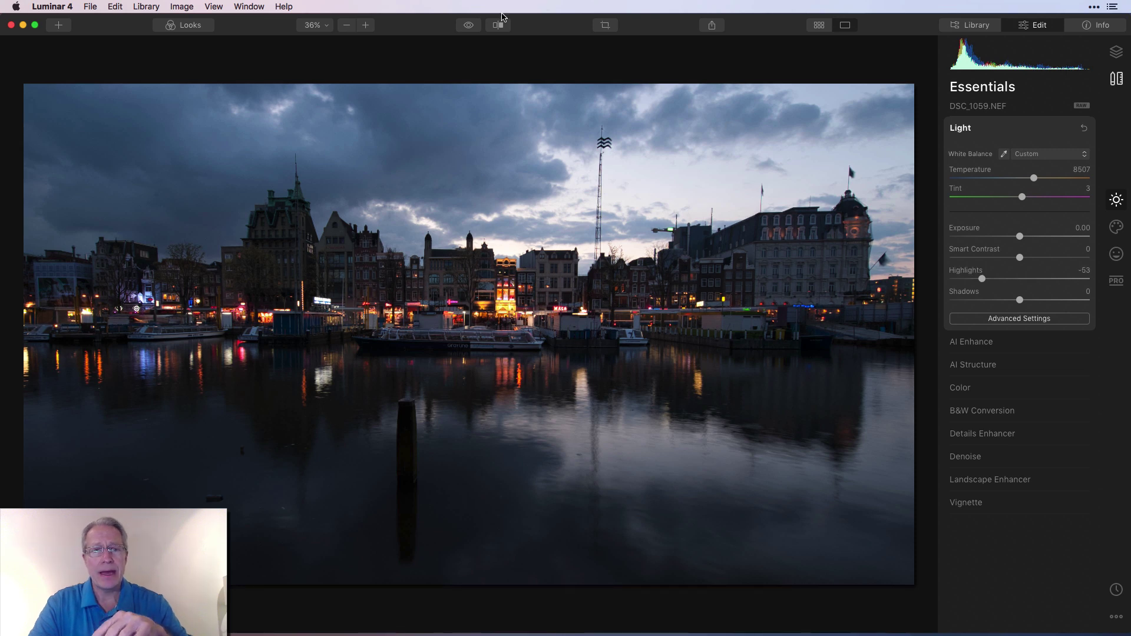
left_click(469, 26)
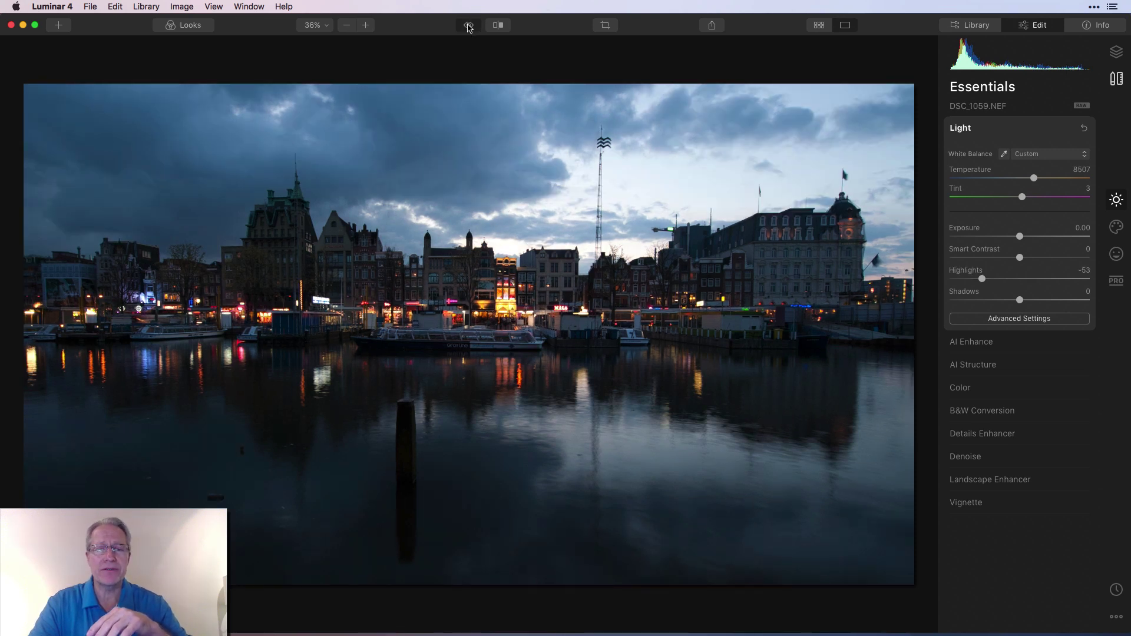
left_click(469, 26)
left_click(469, 26)
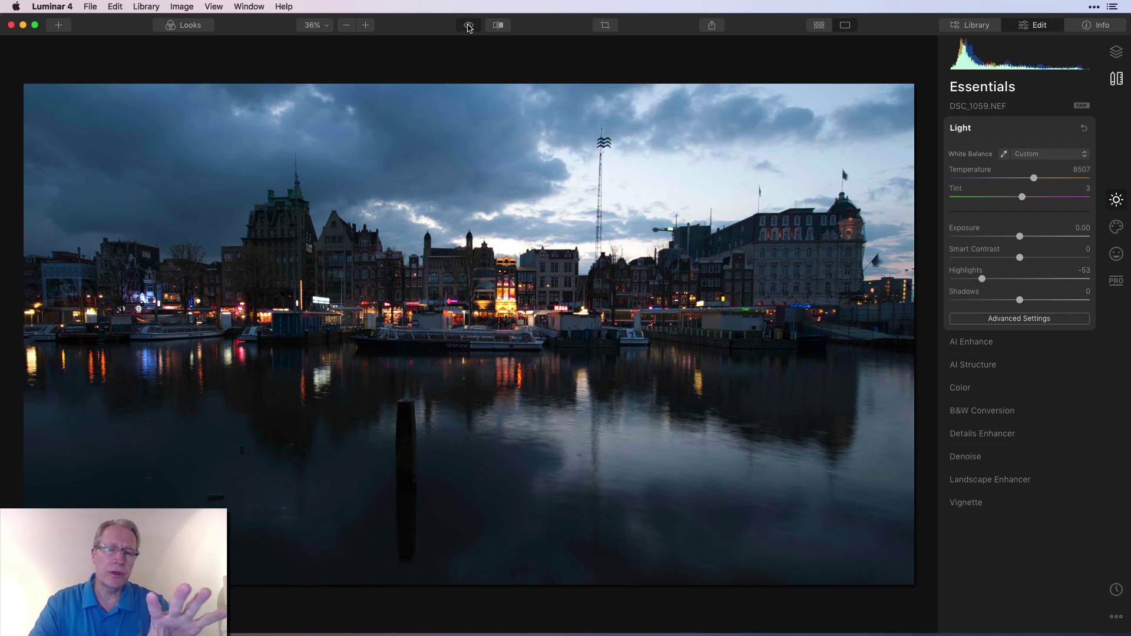
left_click(469, 26)
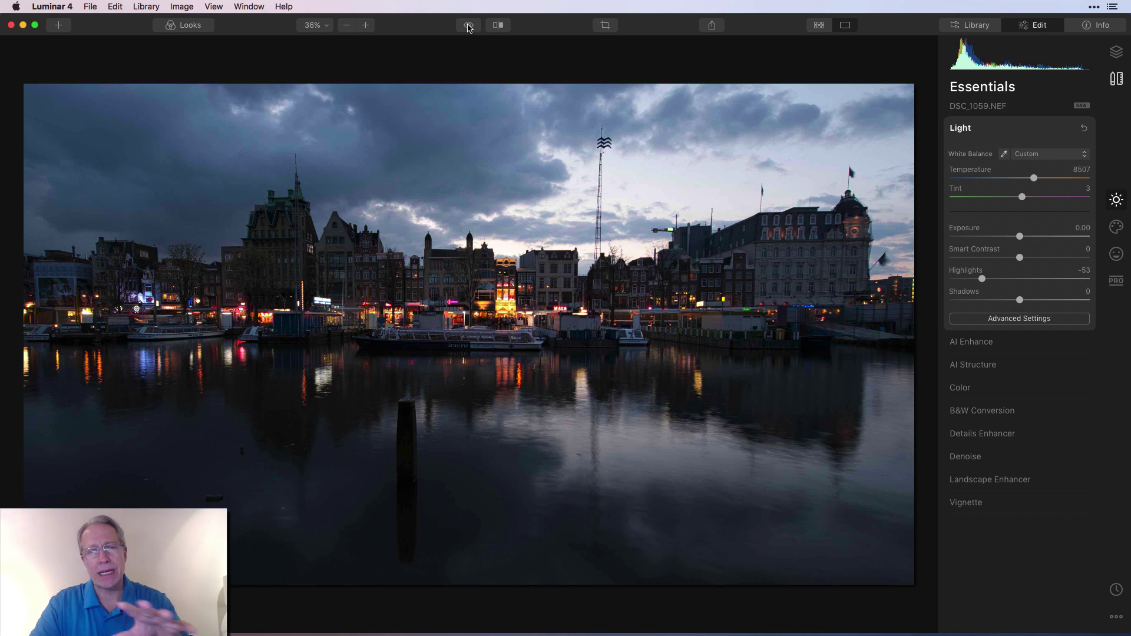
- Set AI Accent to 59 and AI Sky Enhancer to 19, then compare the effect off and on
left_click(1005, 344)
left_click_drag(950, 181, 1033, 181)
left_click_drag(951, 202, 980, 203)
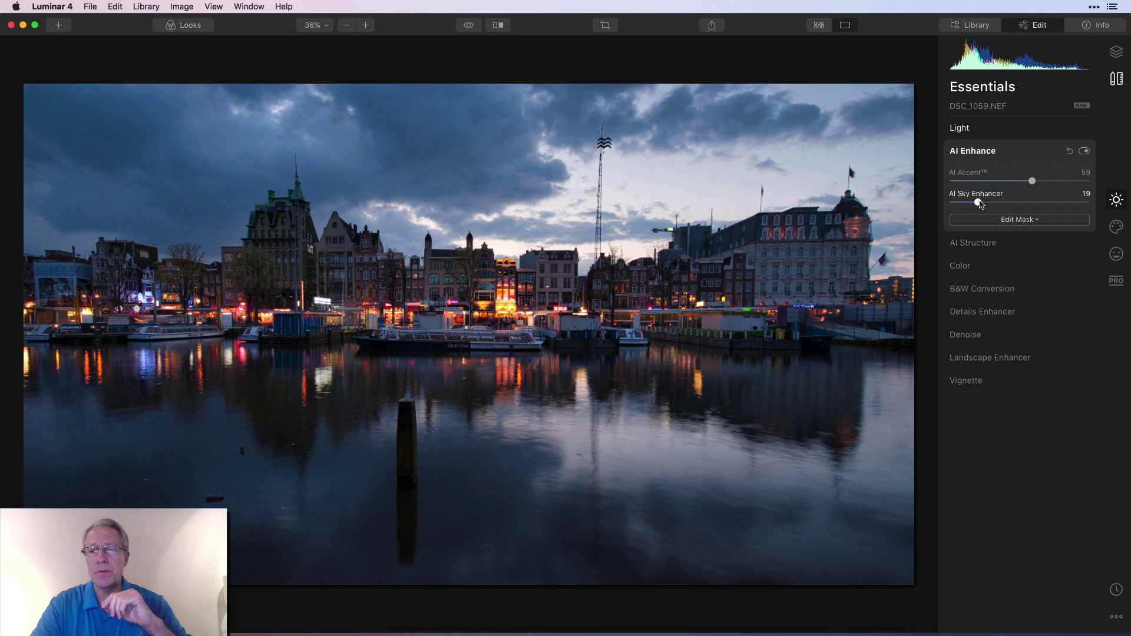
left_click(1085, 151)
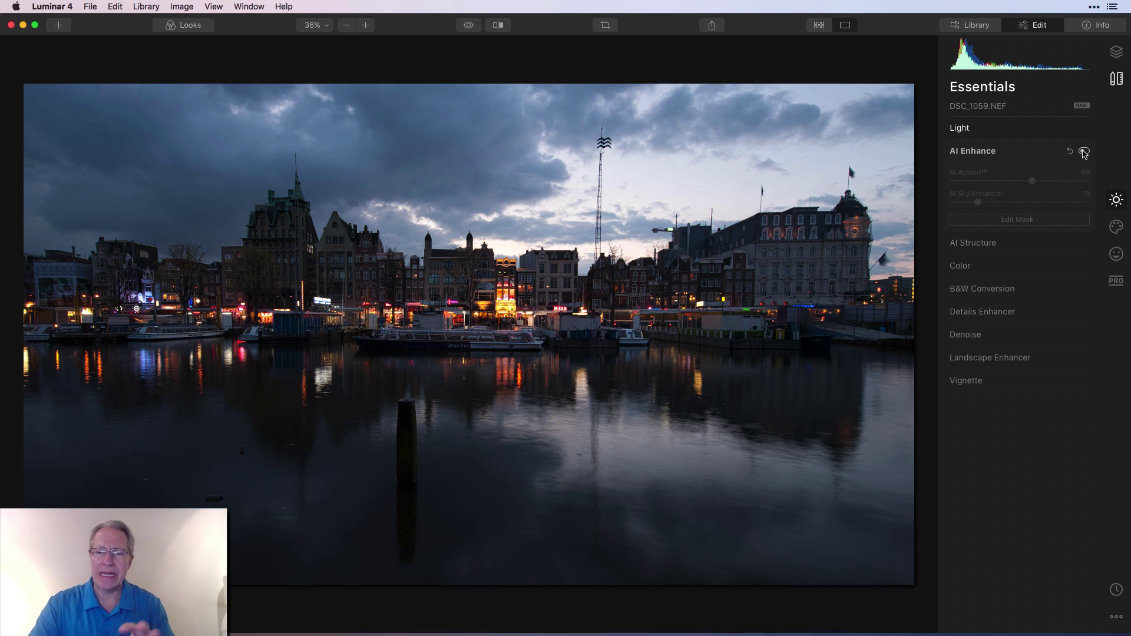
left_click(1084, 152)
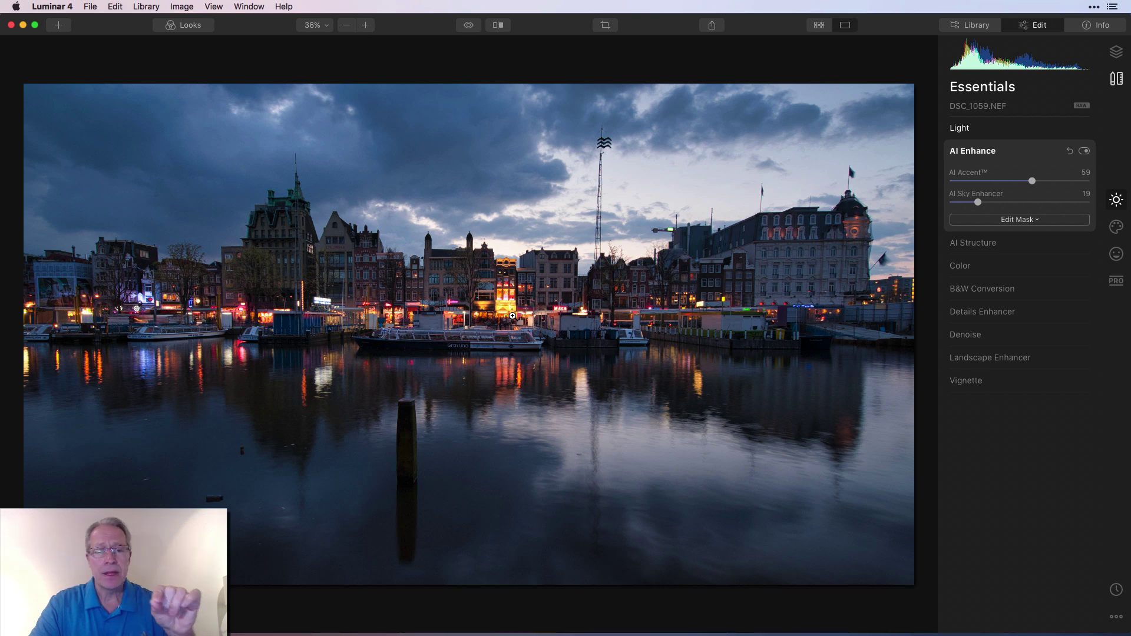
left_click(469, 25)
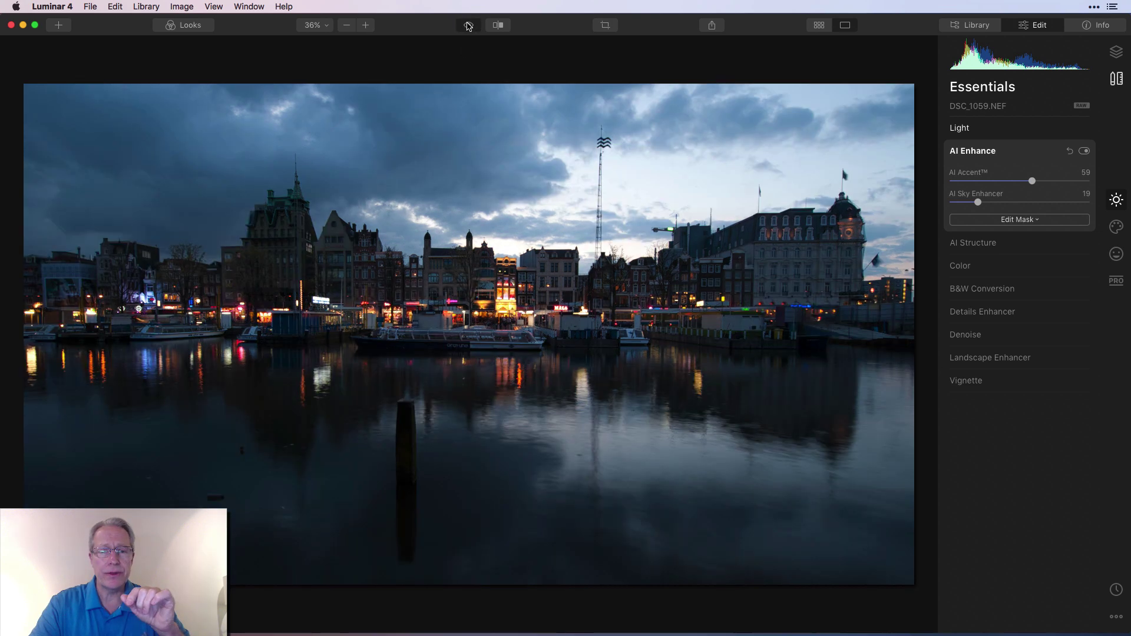
left_click(468, 25)
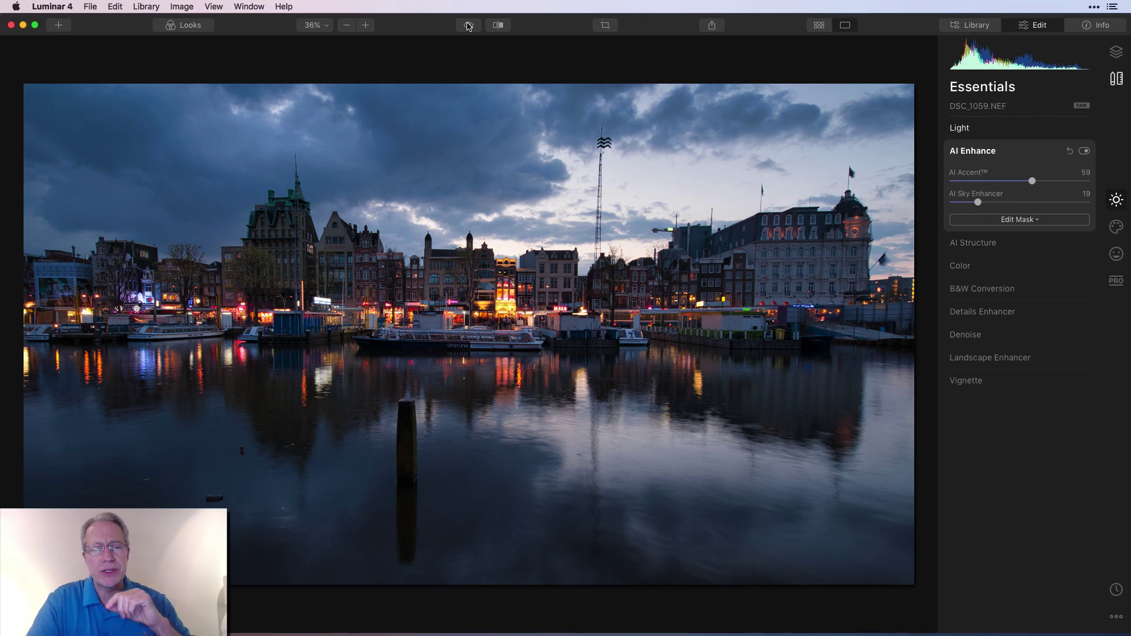
- Add Vibrance 11 and set the blue channel to Saturation -22, Luminance 55, then compare
left_click(981, 271)
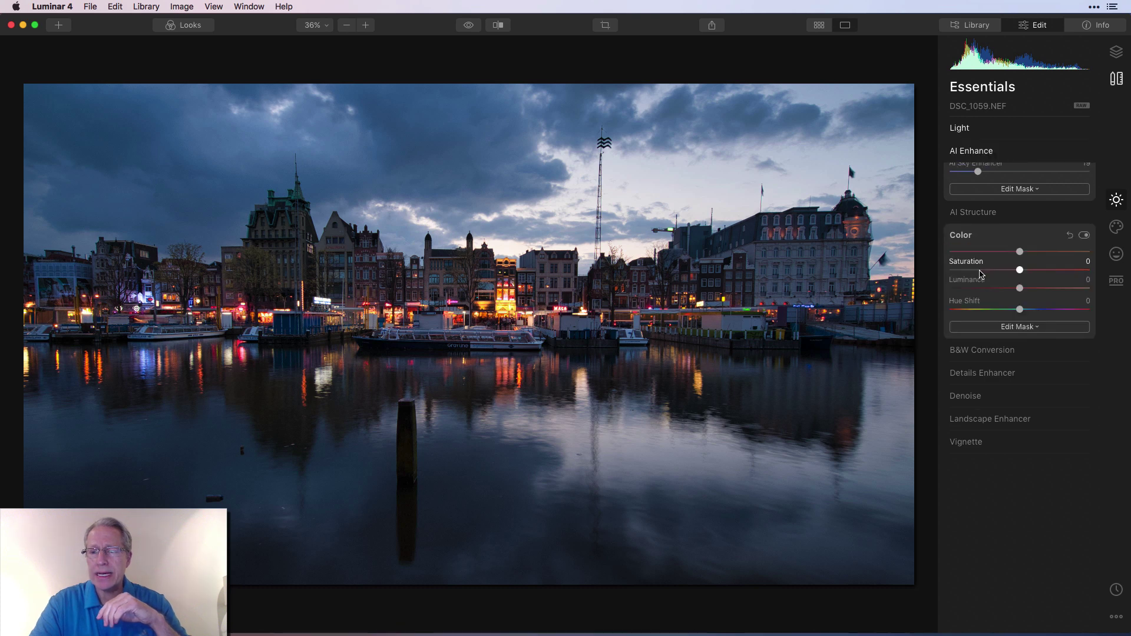
left_click_drag(1020, 248, 1030, 251)
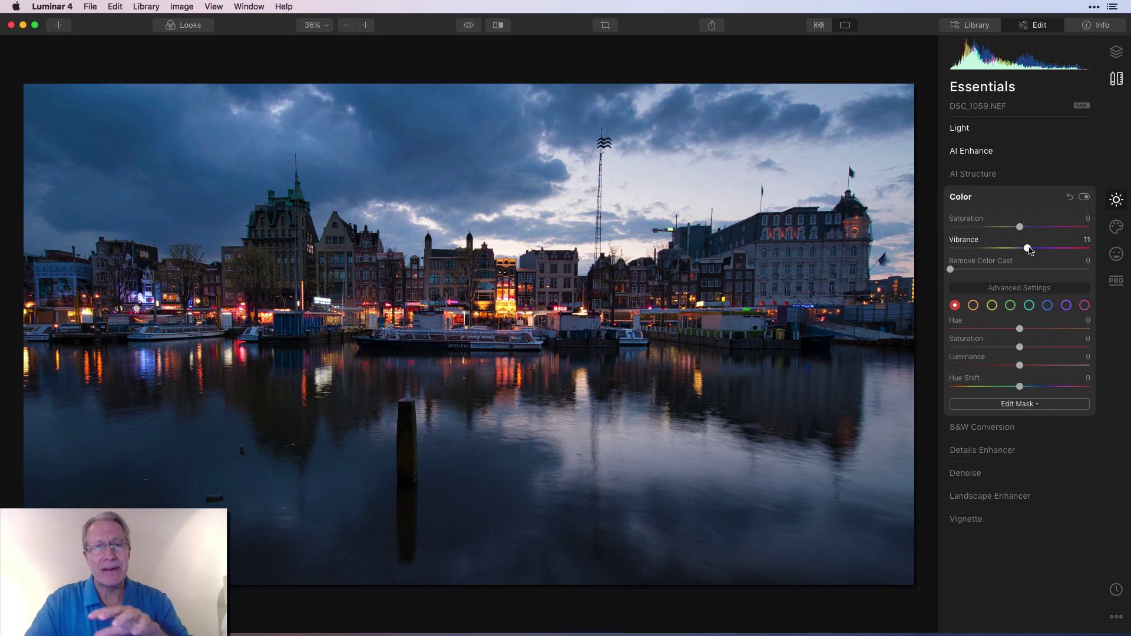
left_click(1047, 307)
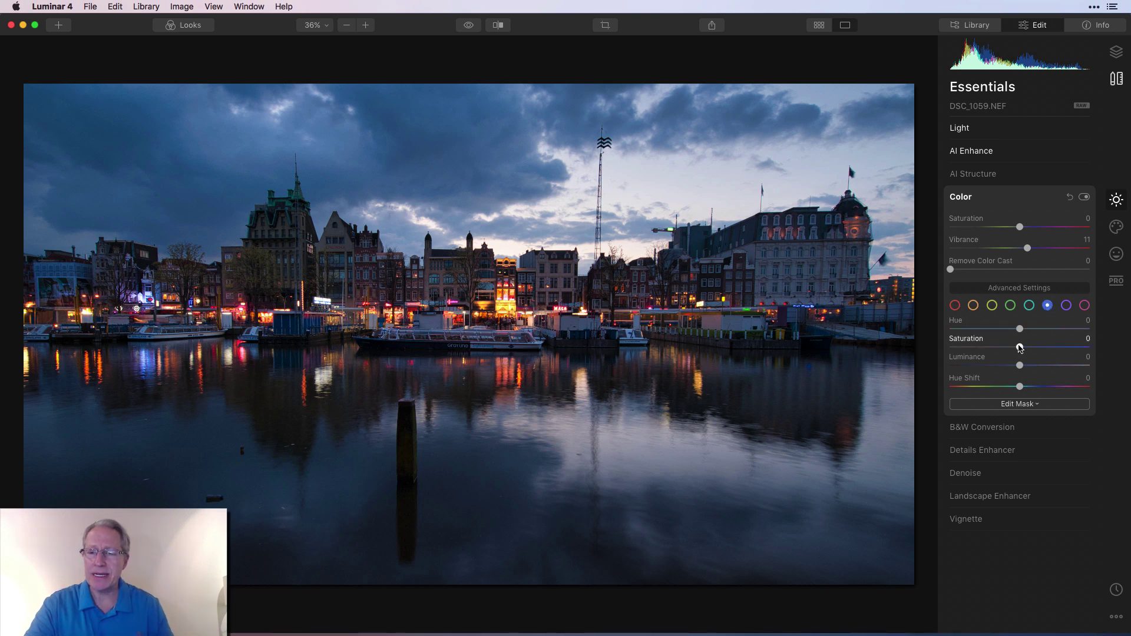
left_click_drag(1020, 347, 1004, 347)
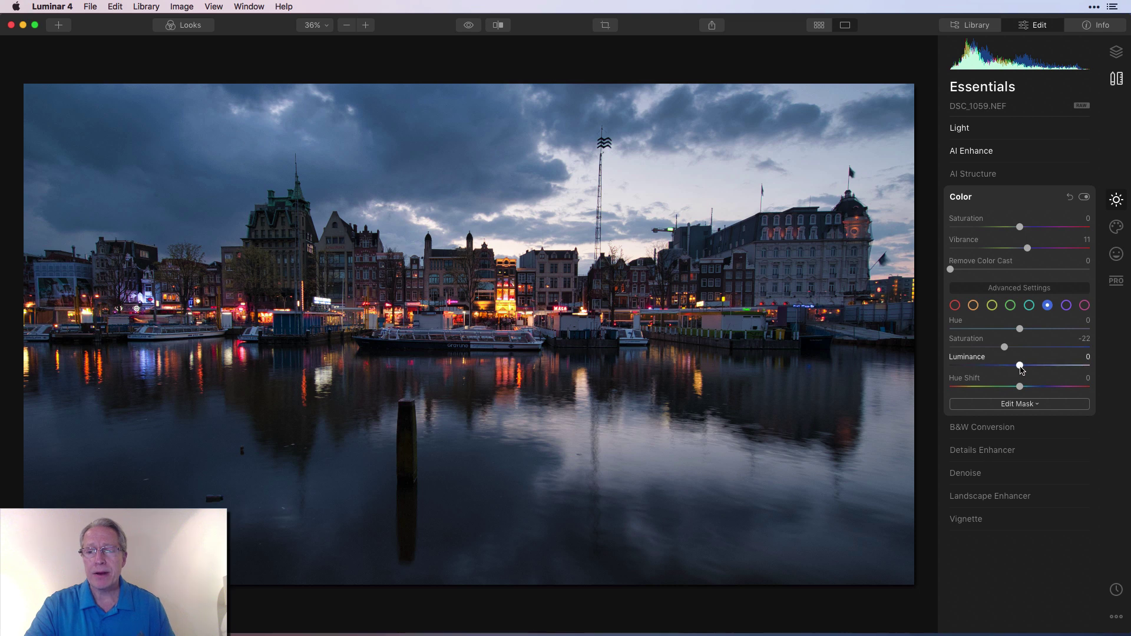
left_click_drag(1021, 369, 1060, 368)
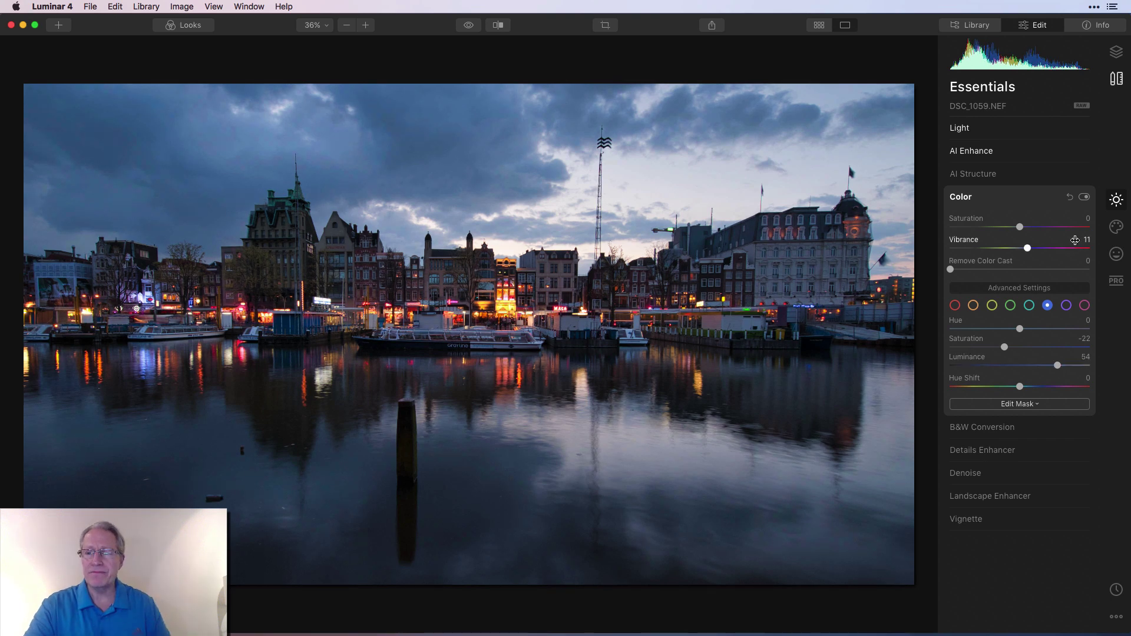
left_click_drag(1058, 368, 1059, 368)
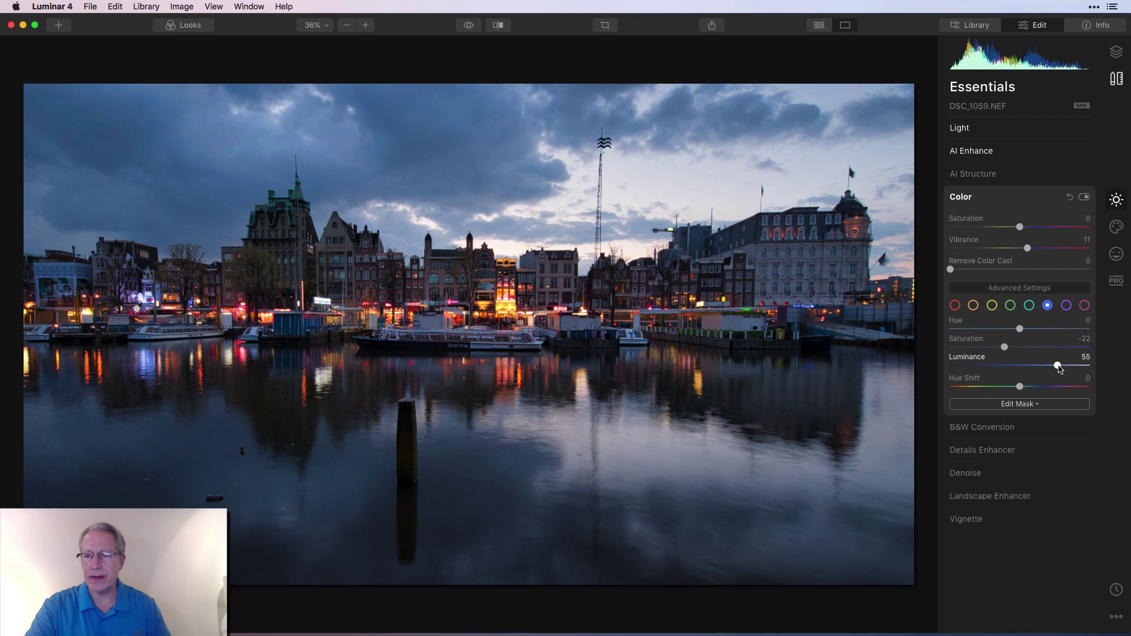
left_click(1084, 197)
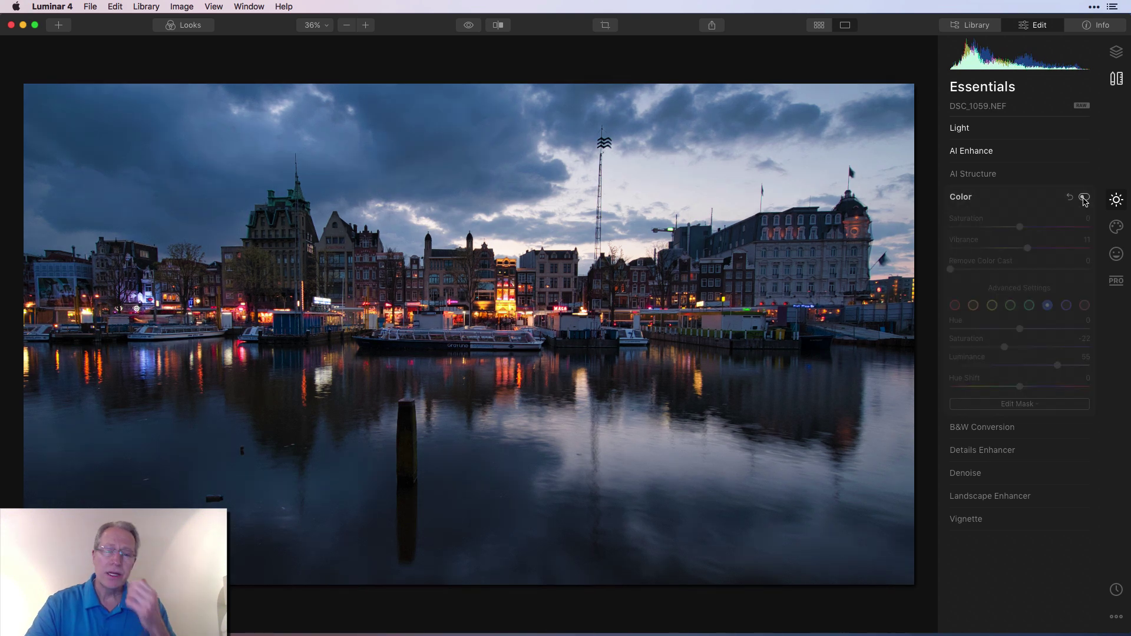
left_click(1085, 197)
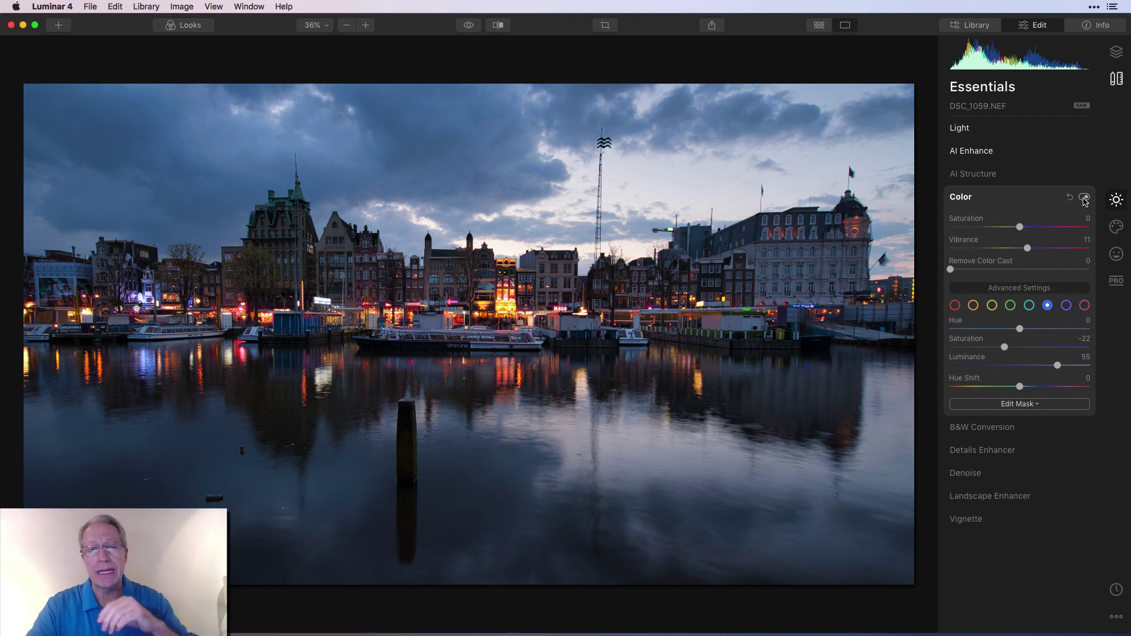
- Set Landscape Enhancer's Golden Hour to 34 and compare with the original
left_click(969, 497)
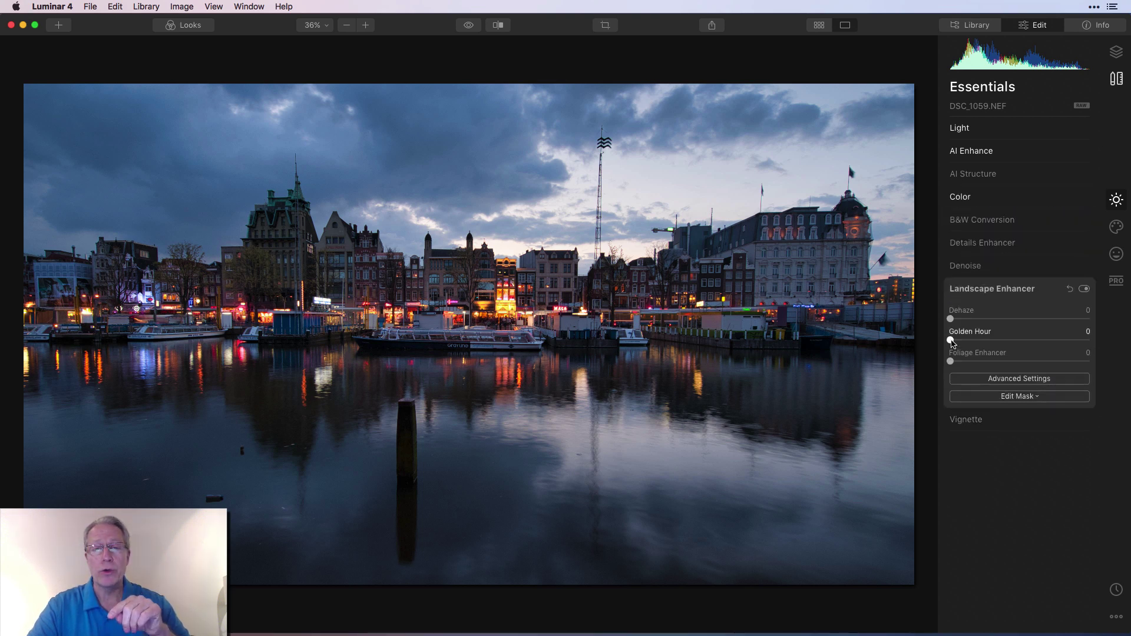
left_click_drag(952, 342, 1001, 346)
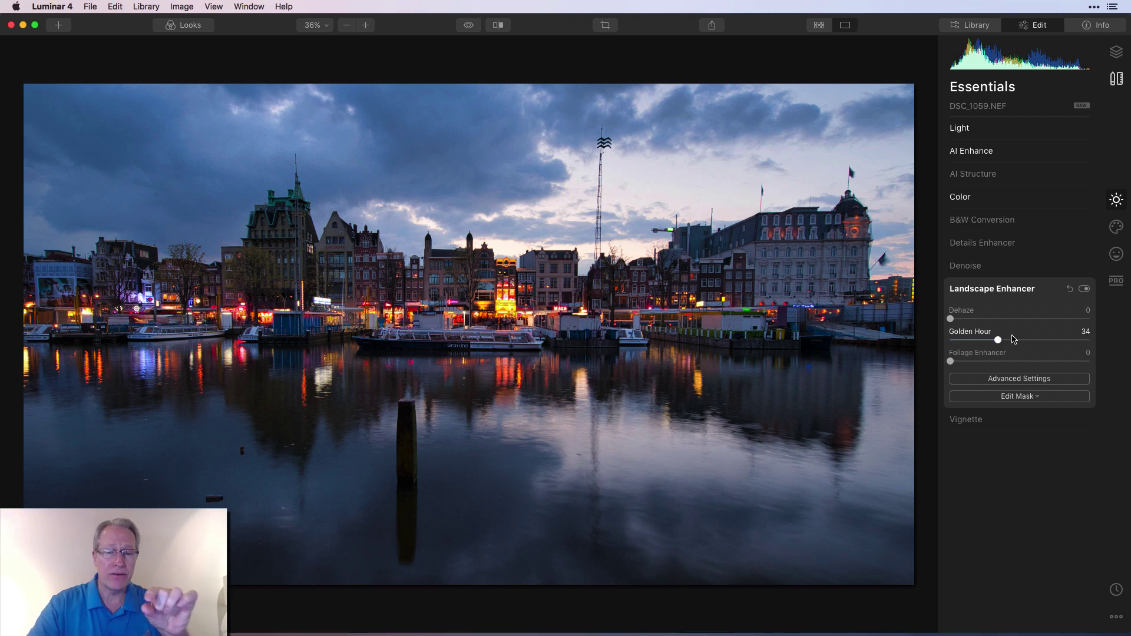
left_click(468, 27)
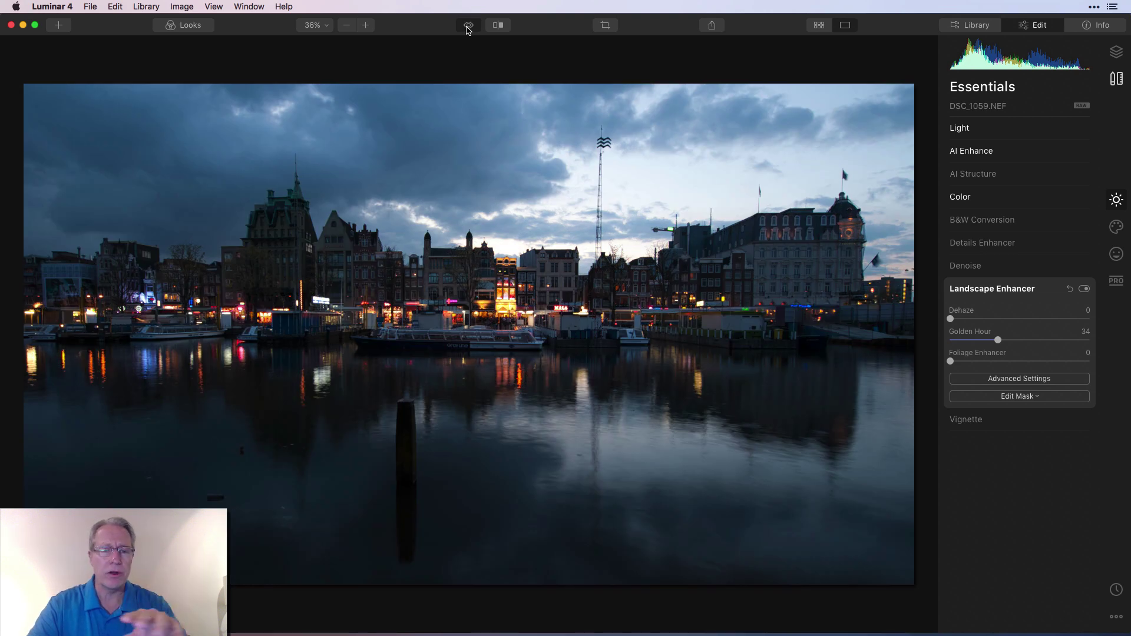
left_click(468, 27)
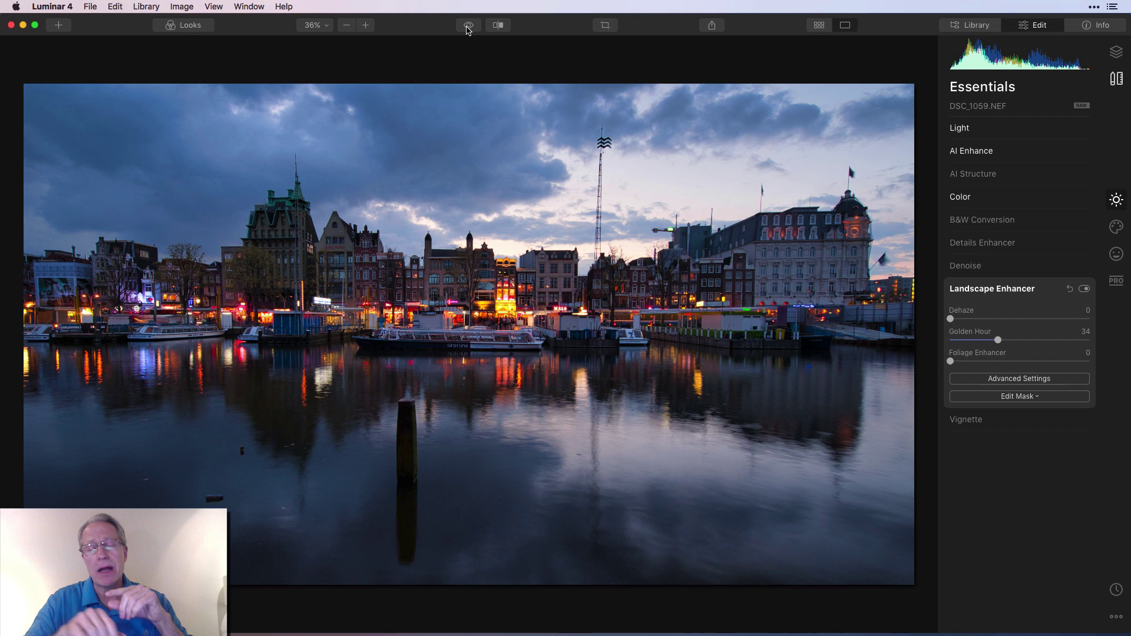
- Give the Adjustable Gradient's top half Contrast 14, Highlights -17, Warmth 14 and Vibrance 2
left_click(1116, 281)
left_click(1005, 150)
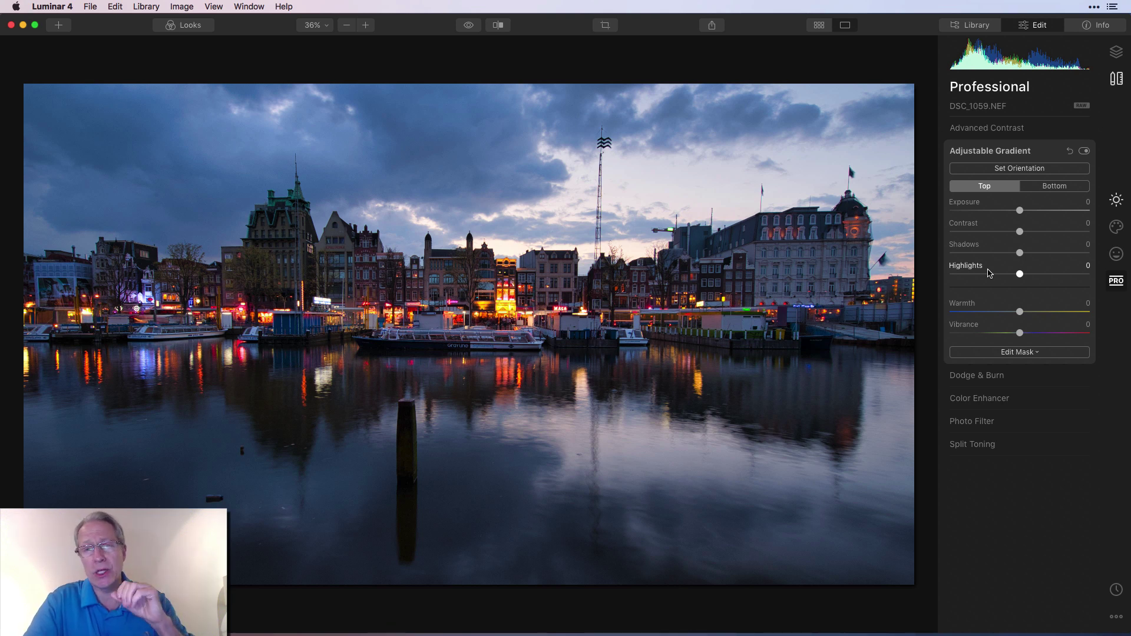
left_click_drag(1020, 232, 1031, 235)
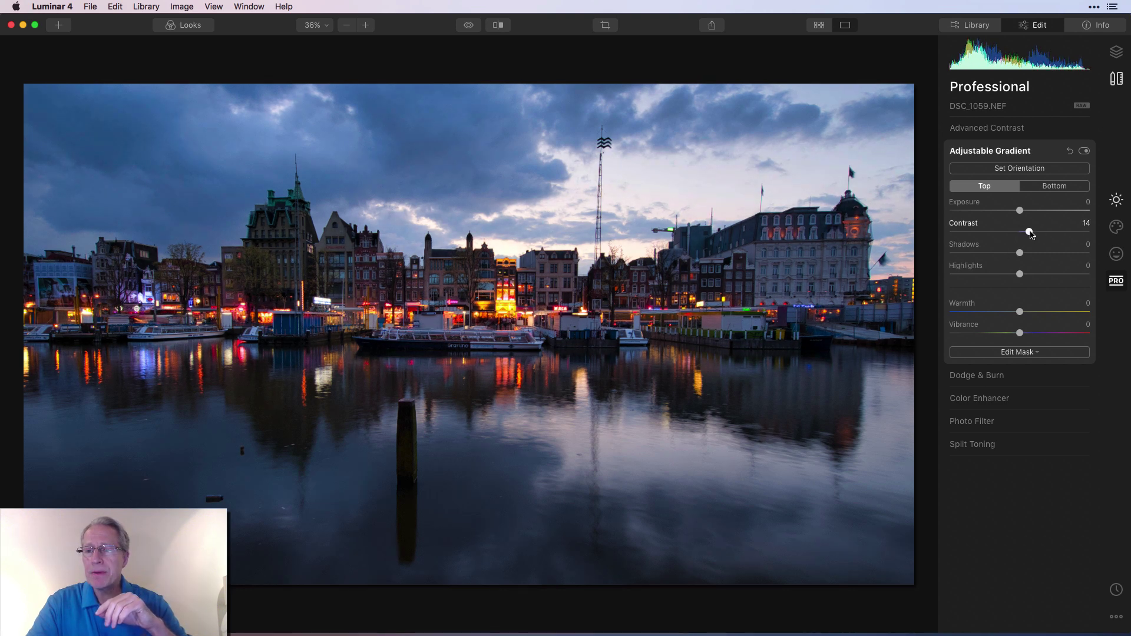
left_click_drag(1020, 274, 1008, 276)
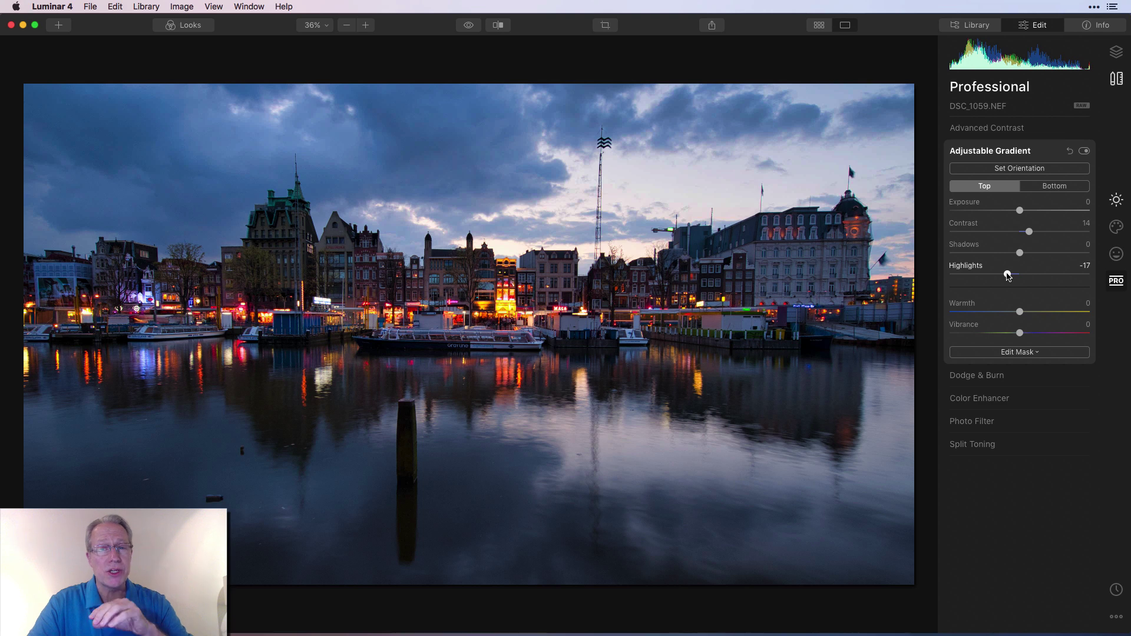
mouse_move(1020, 312)
left_mouse_down()
mouse_move(1031, 313)
mouse_move(1022, 334)
left_mouse_up()
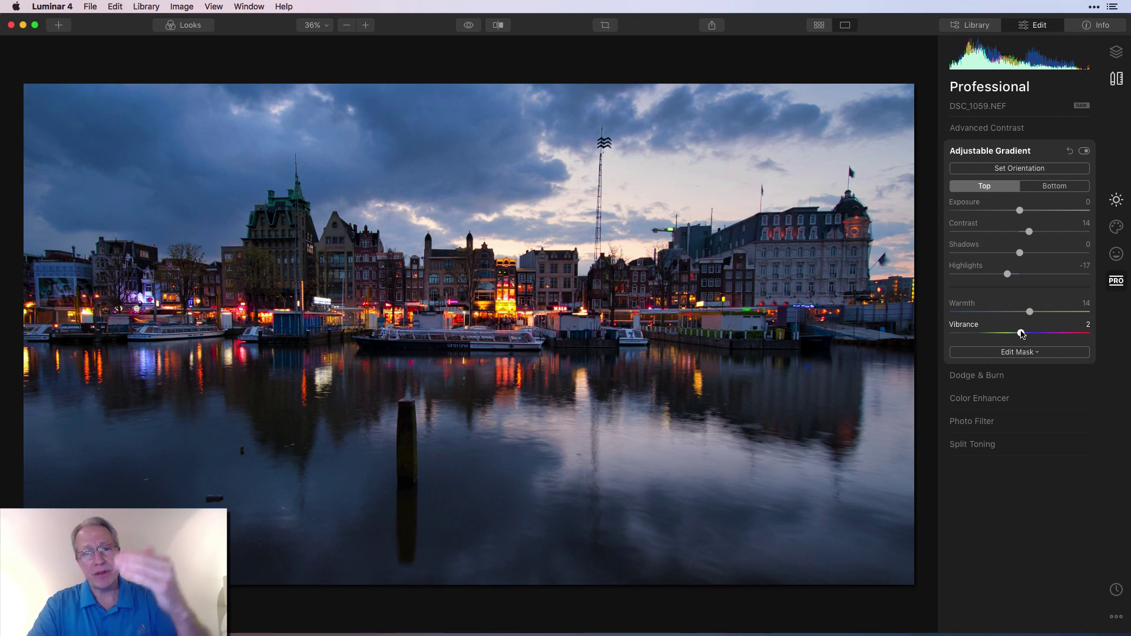
- Set the gradient's bottom half to Contrast 9, Shadows 16, Highlights -16, Warmth 20, and compare
left_click(1053, 187)
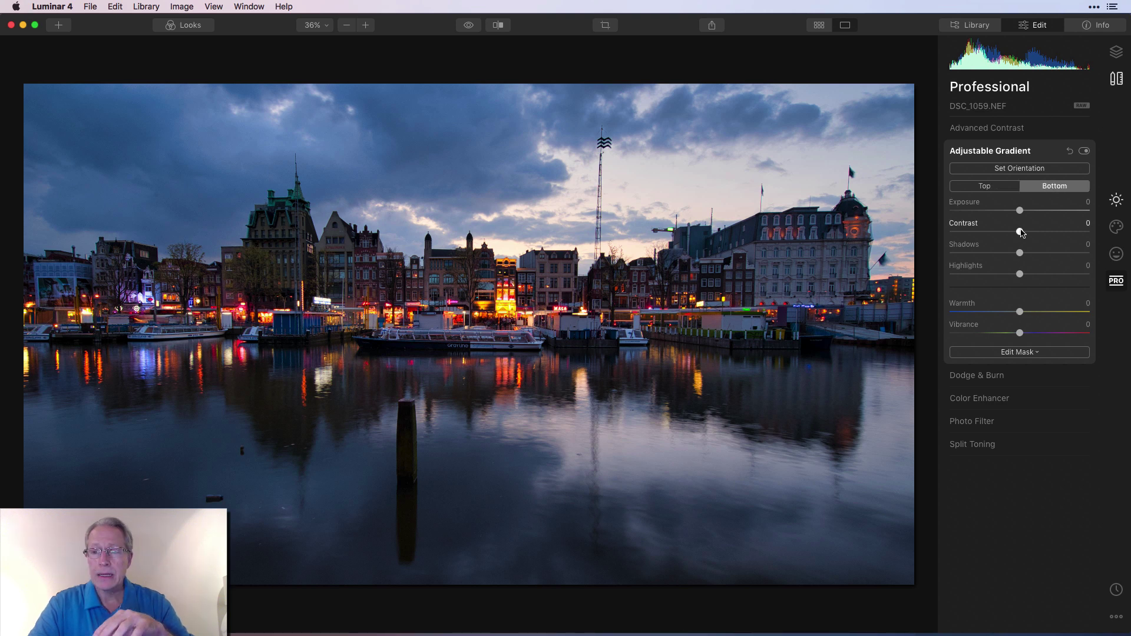
left_click_drag(1020, 232, 1031, 254)
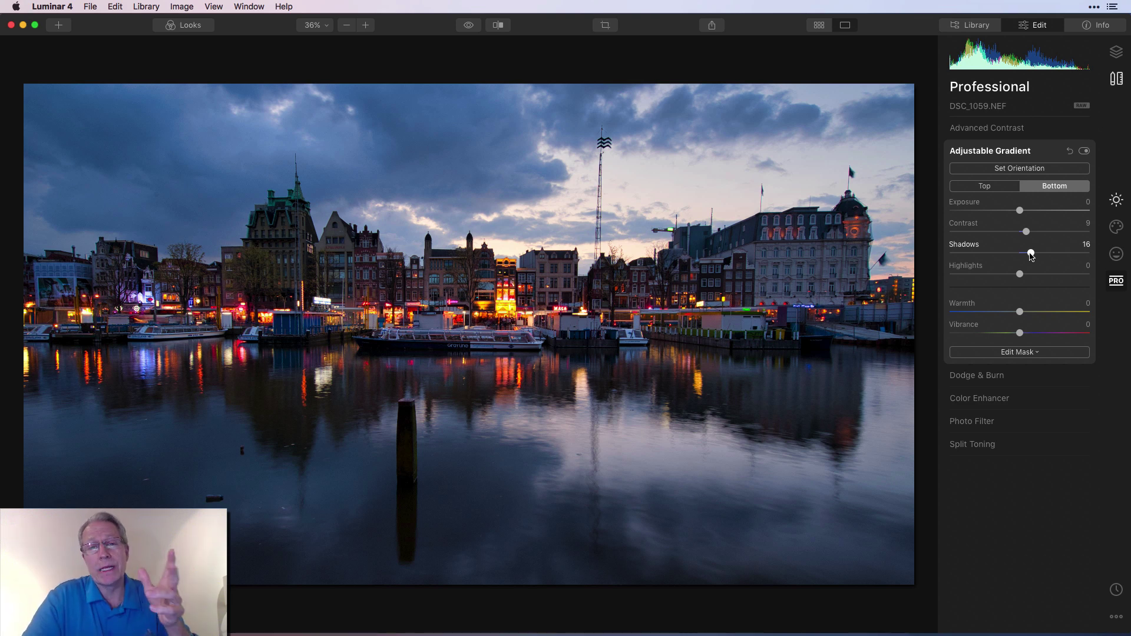
left_click_drag(1020, 274, 1037, 314)
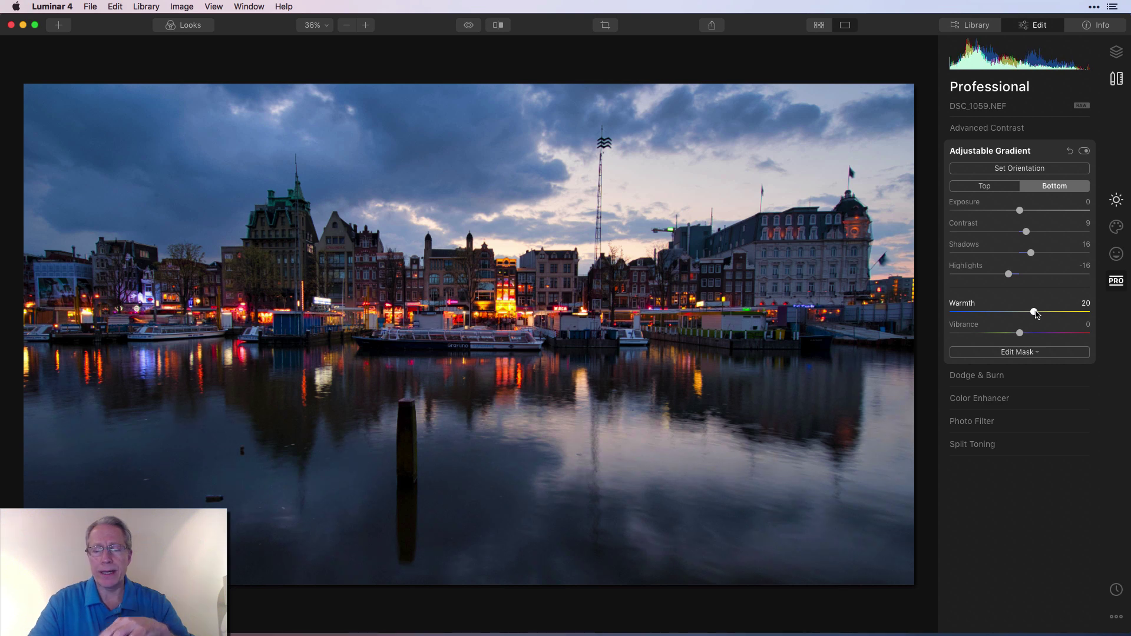
left_click(1083, 152)
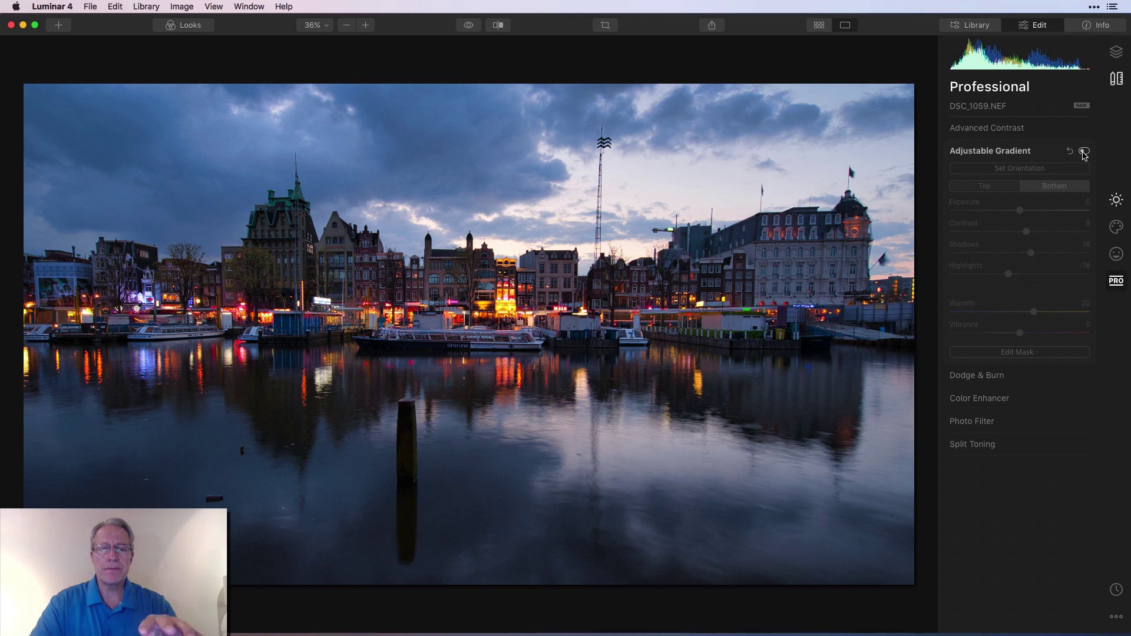
left_click(1084, 152)
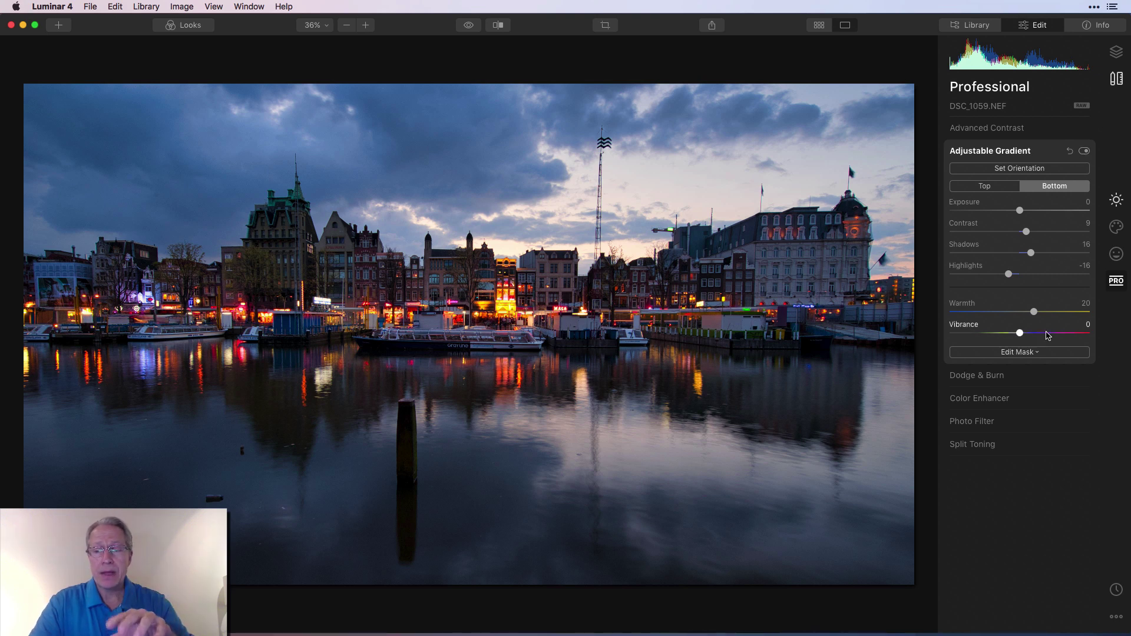
left_click(999, 399)
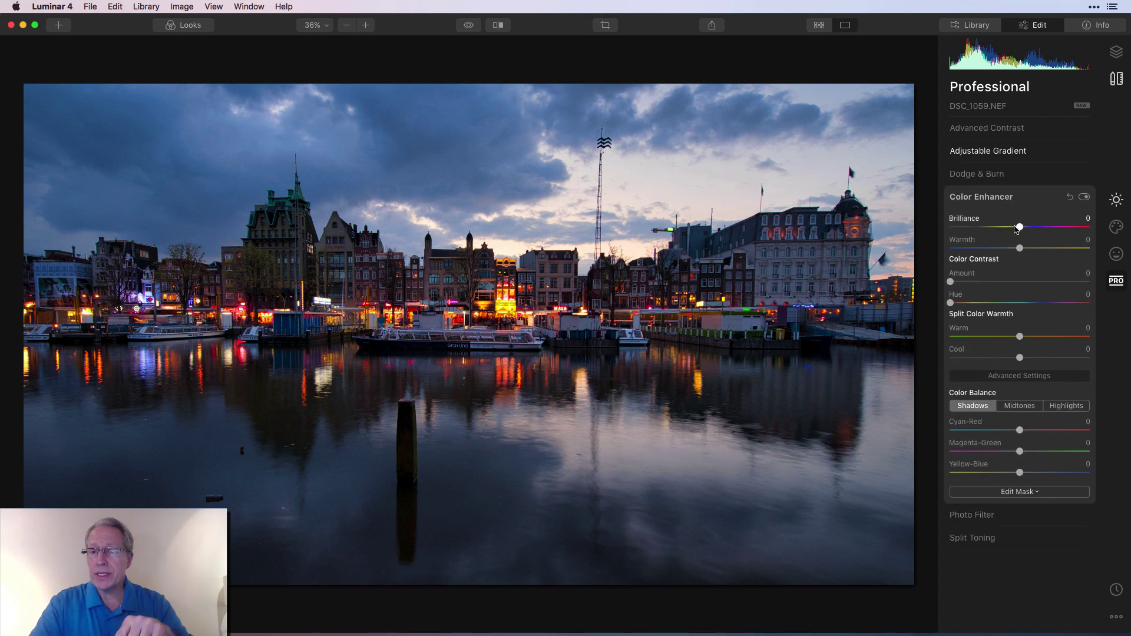
- Set Color Enhancer Brilliance 5, Warmth 22, Color Contrast 9 at hue 236, Warm 40, highlights Cyan-Red 28
left_click_drag(1020, 227, 1035, 251)
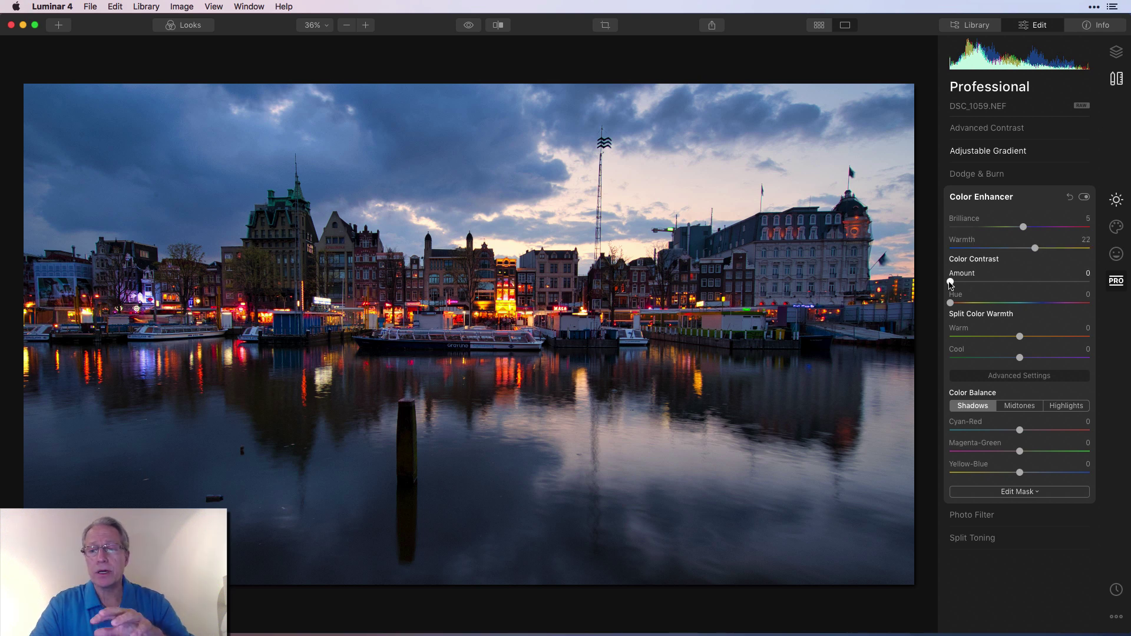
left_click_drag(951, 282, 1046, 311)
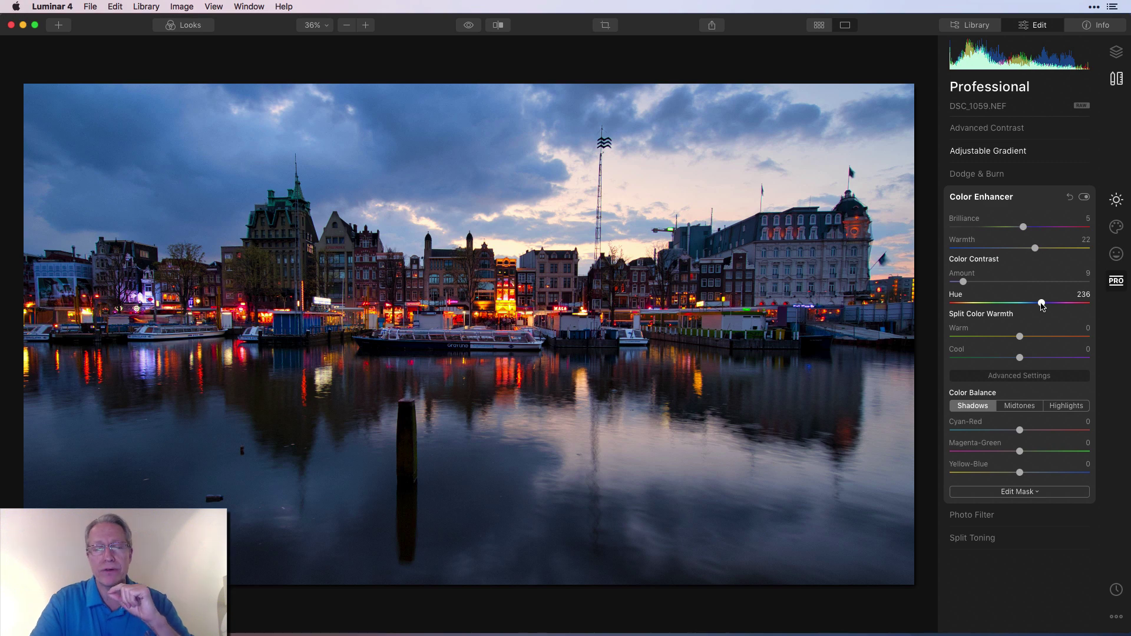
left_click_drag(1020, 336, 1051, 335)
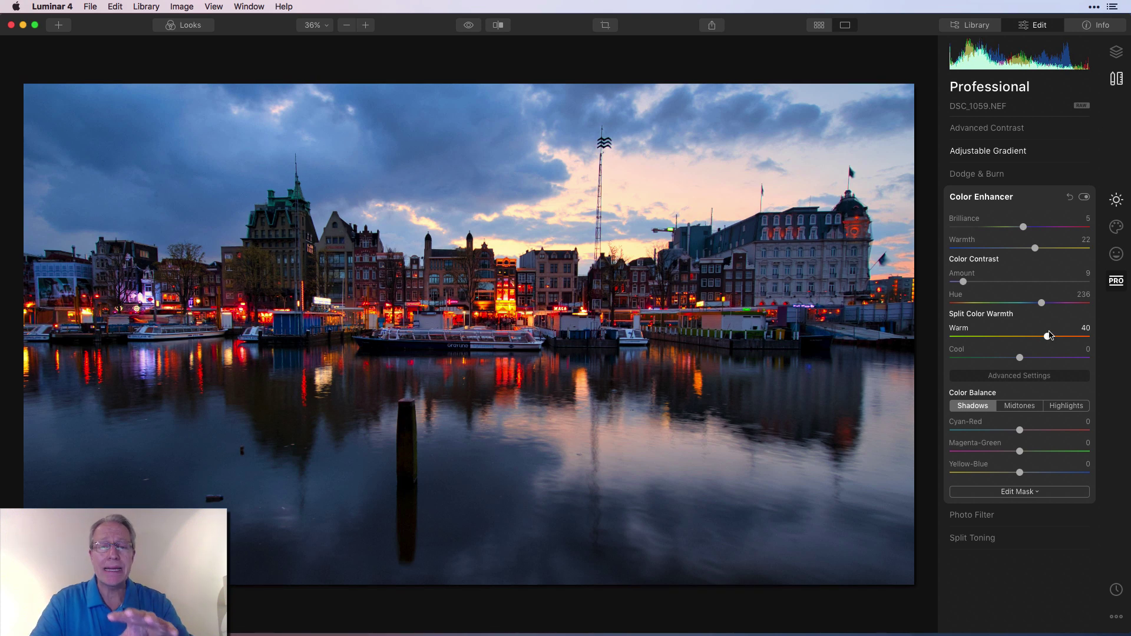
left_click(1066, 406)
left_click_drag(1019, 430, 1040, 434)
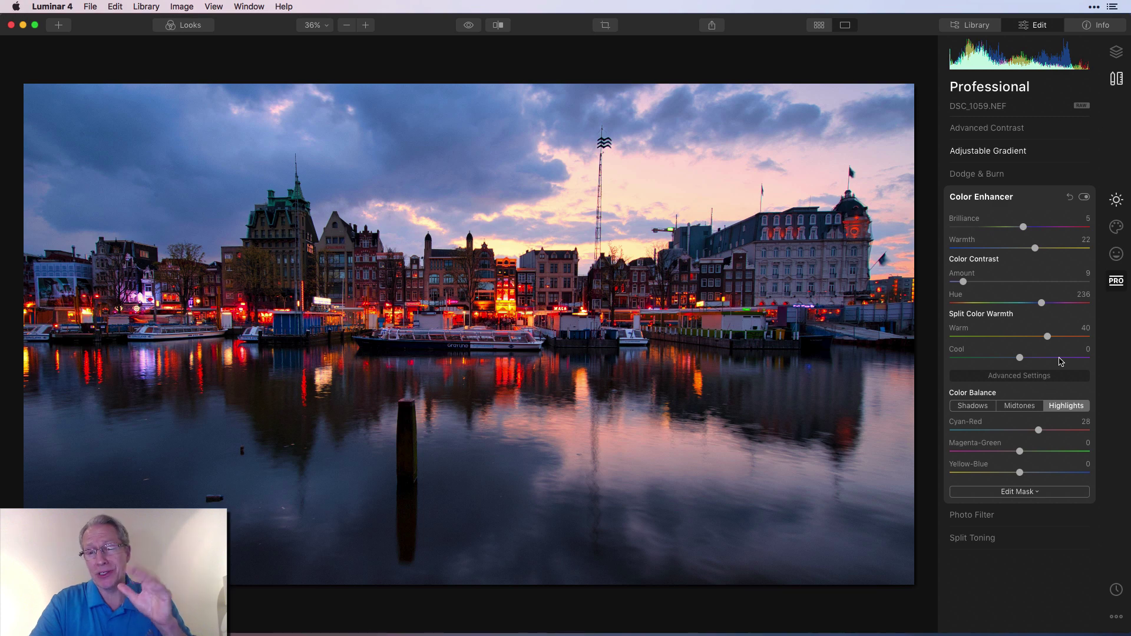
left_click(1085, 198)
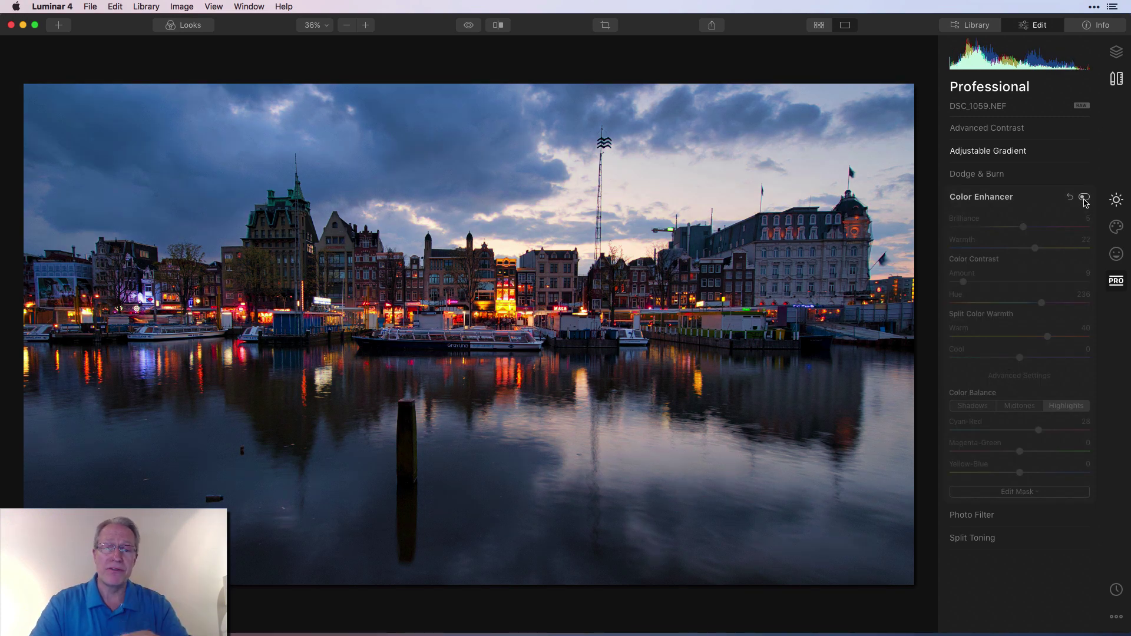
left_click(1085, 198)
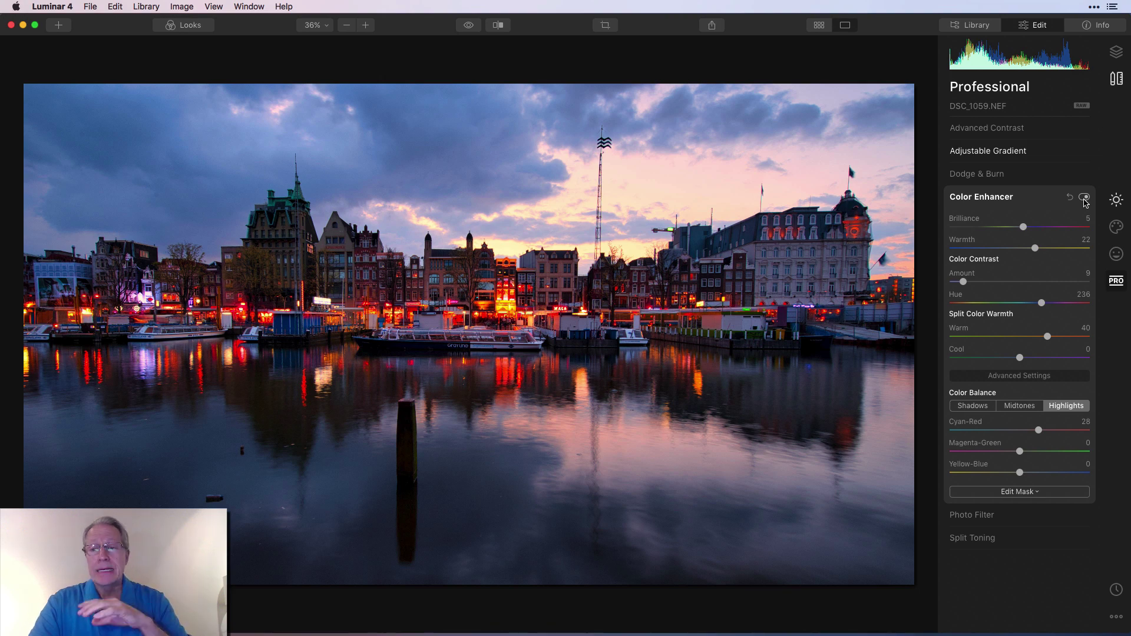
- Add a new adjustment layer and show its Essentials tools
left_click(1114, 55)
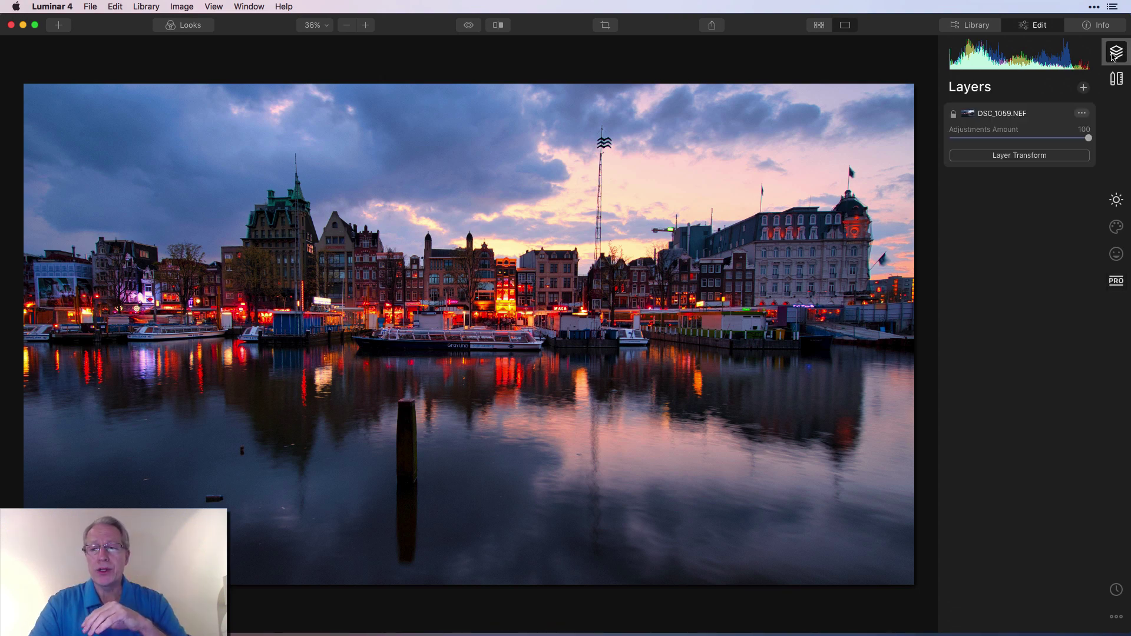
left_click(1084, 87)
left_click(1060, 100)
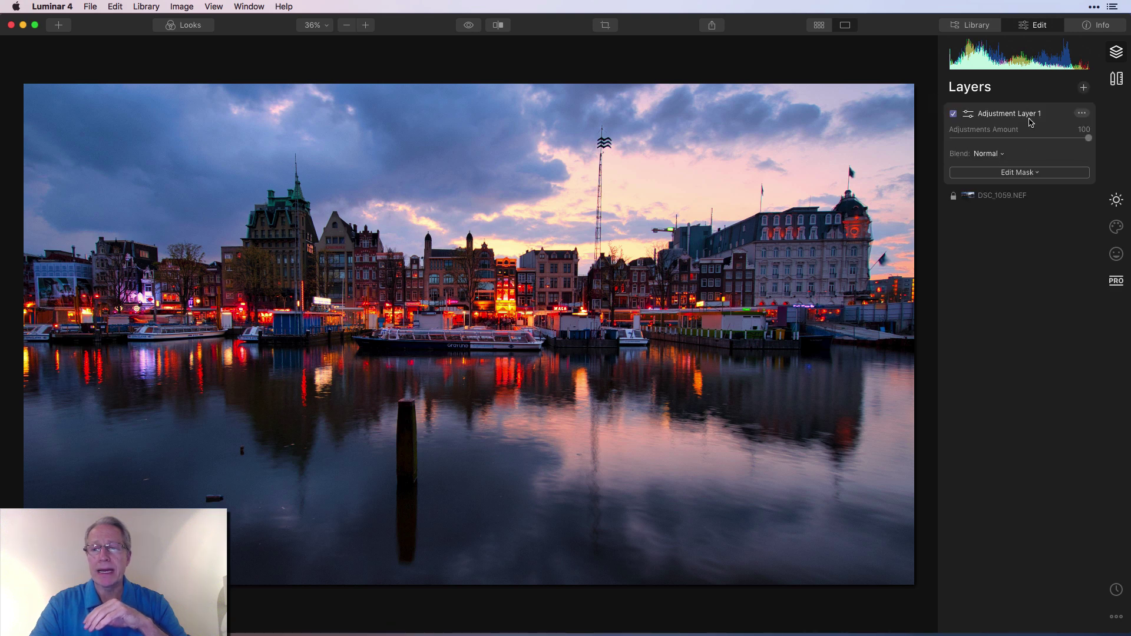
left_click(1117, 200)
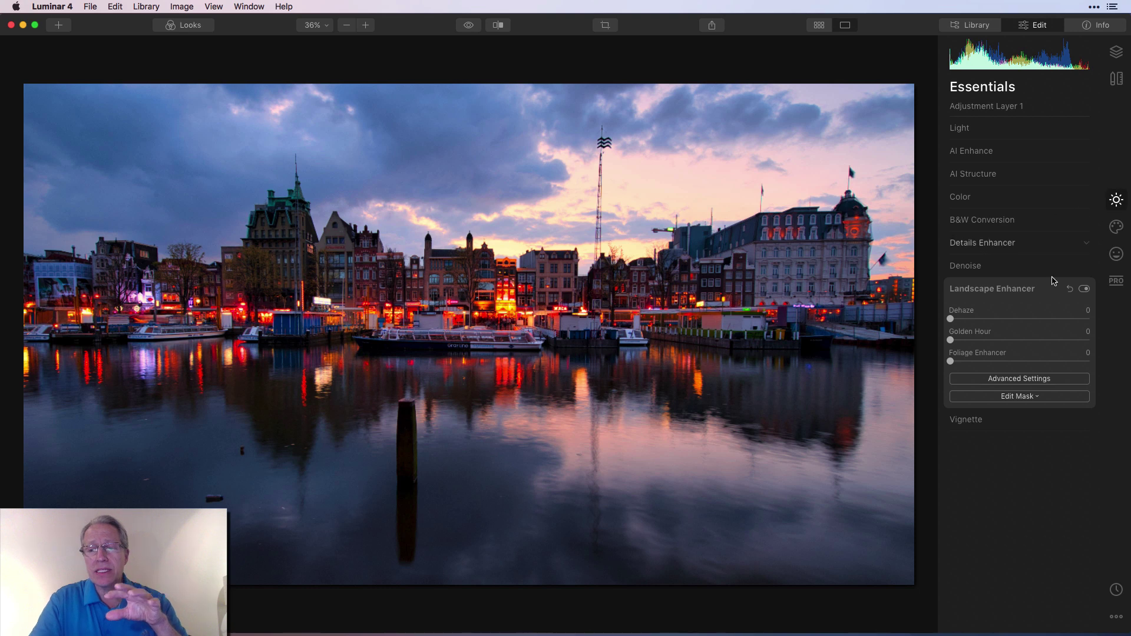
left_click(1050, 295)
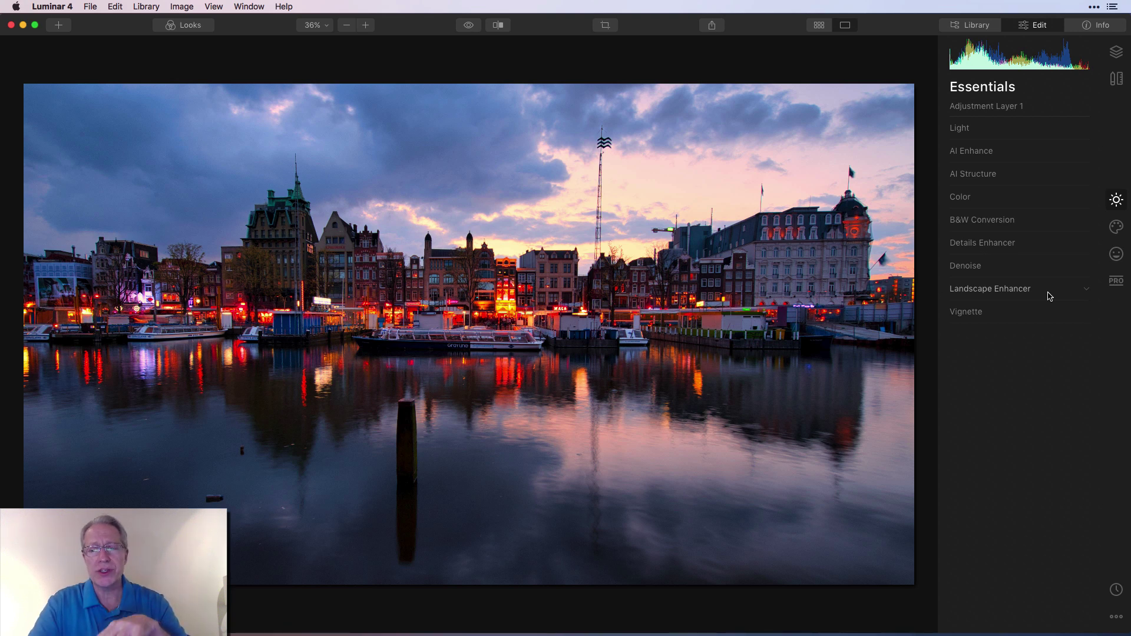
- On the new layer, set orange Saturation to -25 and Luminance to -17, then compare
left_click(964, 197)
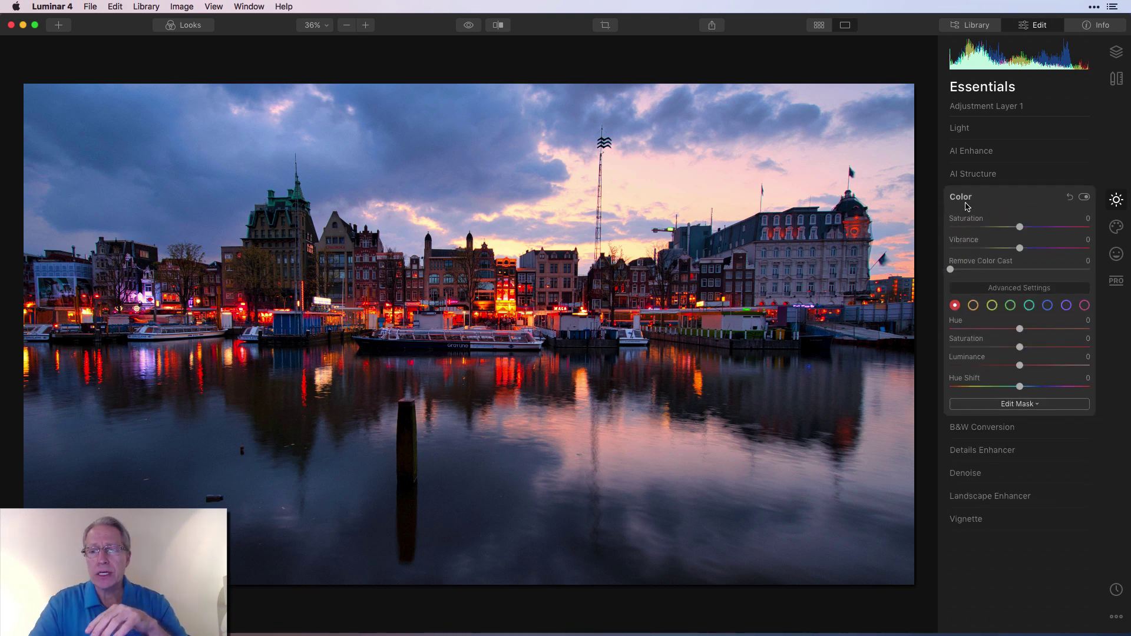
left_click(973, 305)
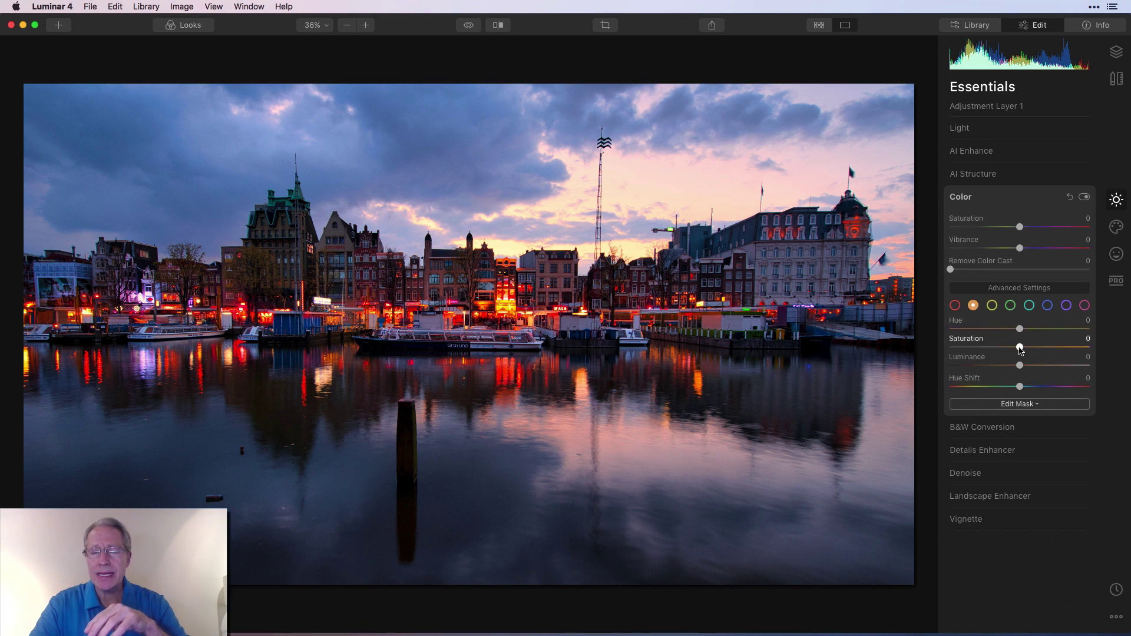
left_click_drag(1020, 347, 1007, 368)
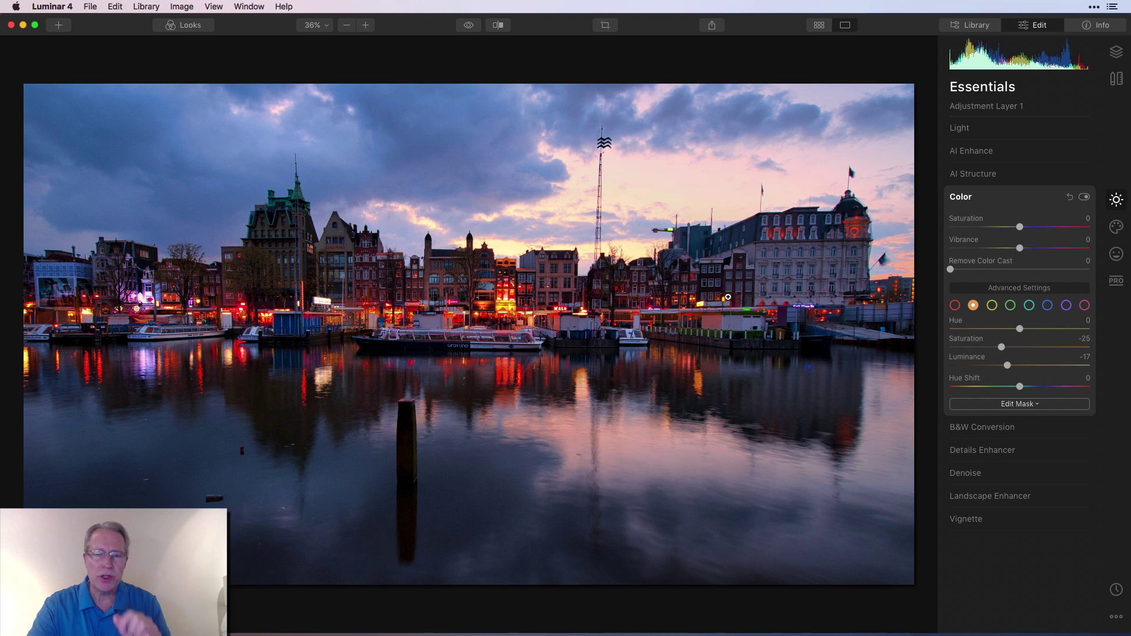
left_click(1084, 198)
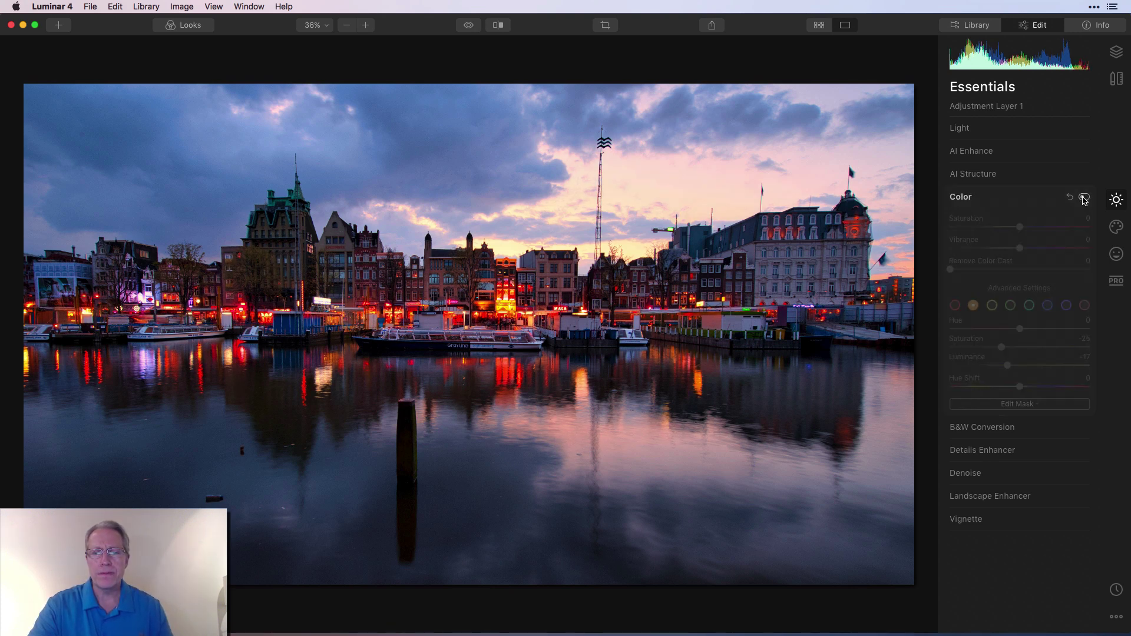
left_click(1084, 198)
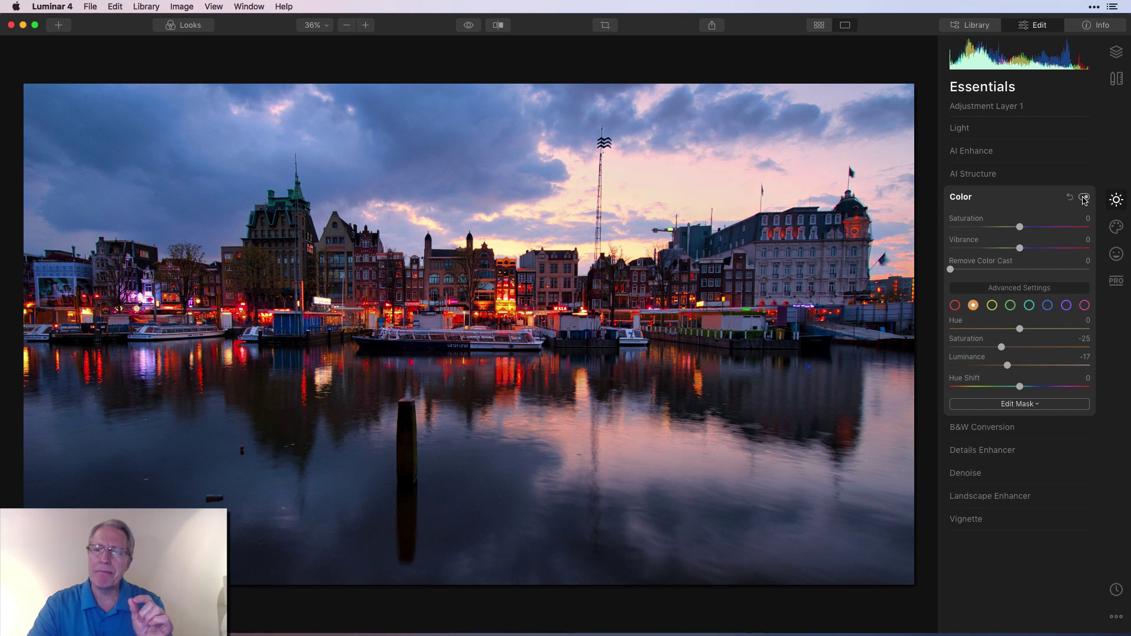
- Brush a mask over the waterfront buildings and reflections, check the overlay, and confirm it
left_click(1036, 405)
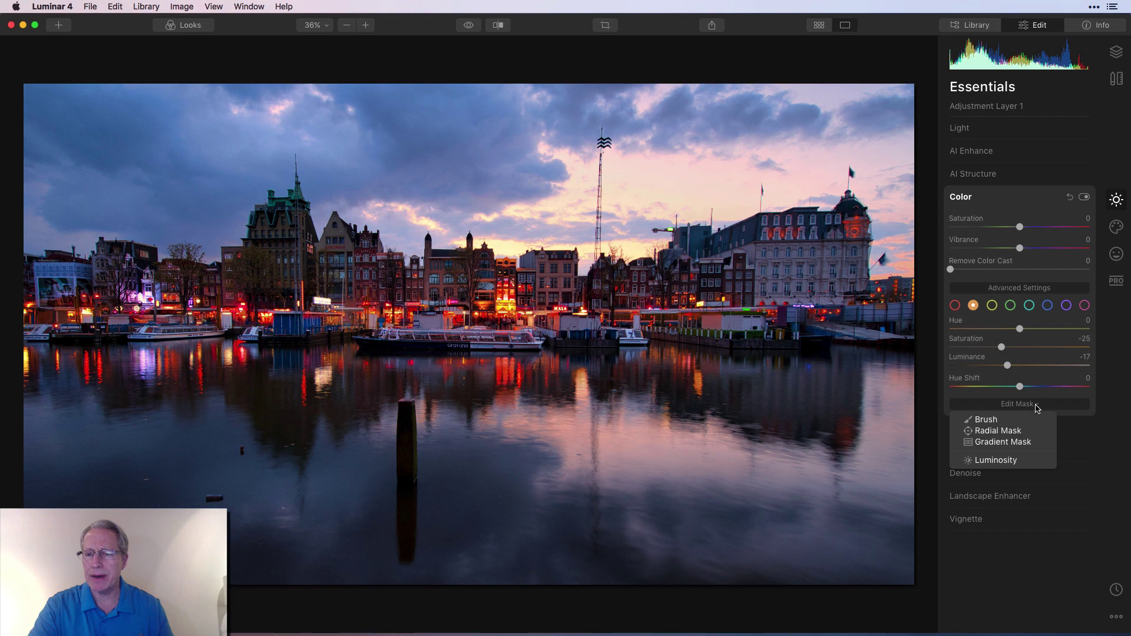
left_click(997, 420)
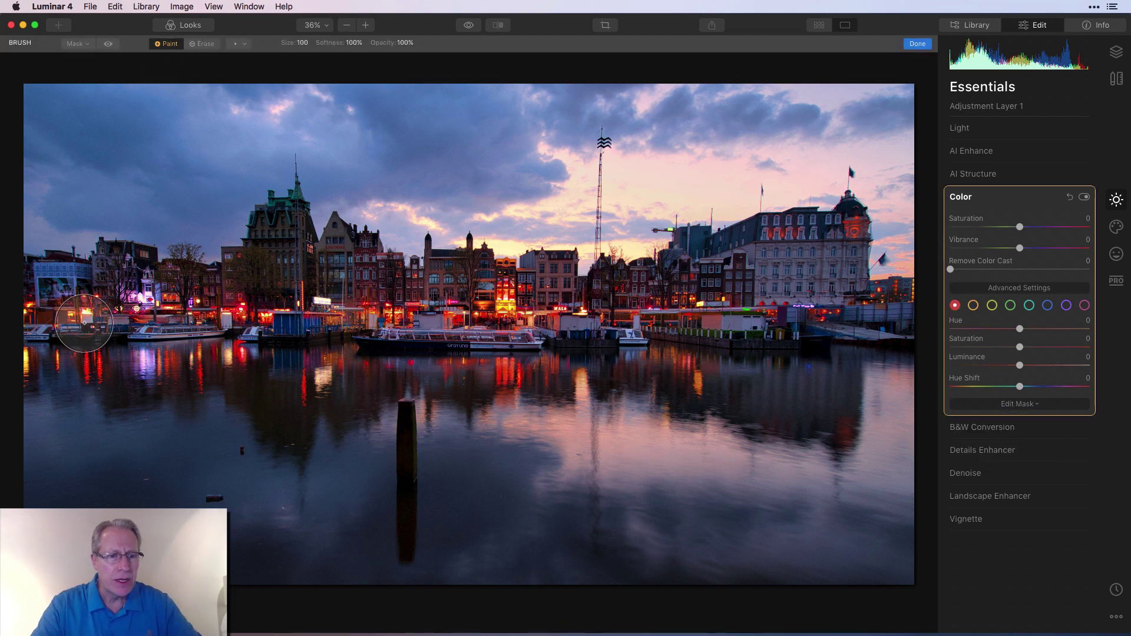
mouse_move(84, 323)
left_mouse_down()
mouse_move(139, 306)
mouse_move(68, 300)
mouse_move(251, 301)
mouse_move(213, 308)
mouse_move(280, 320)
mouse_move(491, 306)
mouse_move(546, 304)
mouse_move(507, 316)
mouse_move(712, 313)
mouse_move(683, 305)
mouse_move(560, 324)
mouse_move(500, 310)
mouse_move(499, 299)
mouse_move(480, 326)
mouse_move(381, 316)
mouse_move(488, 333)
mouse_move(510, 356)
mouse_move(509, 385)
mouse_move(425, 324)
mouse_move(334, 317)
mouse_move(317, 369)
mouse_move(283, 300)
mouse_move(220, 331)
mouse_move(203, 372)
mouse_move(108, 342)
mouse_move(101, 351)
mouse_move(96, 302)
left_mouse_up()
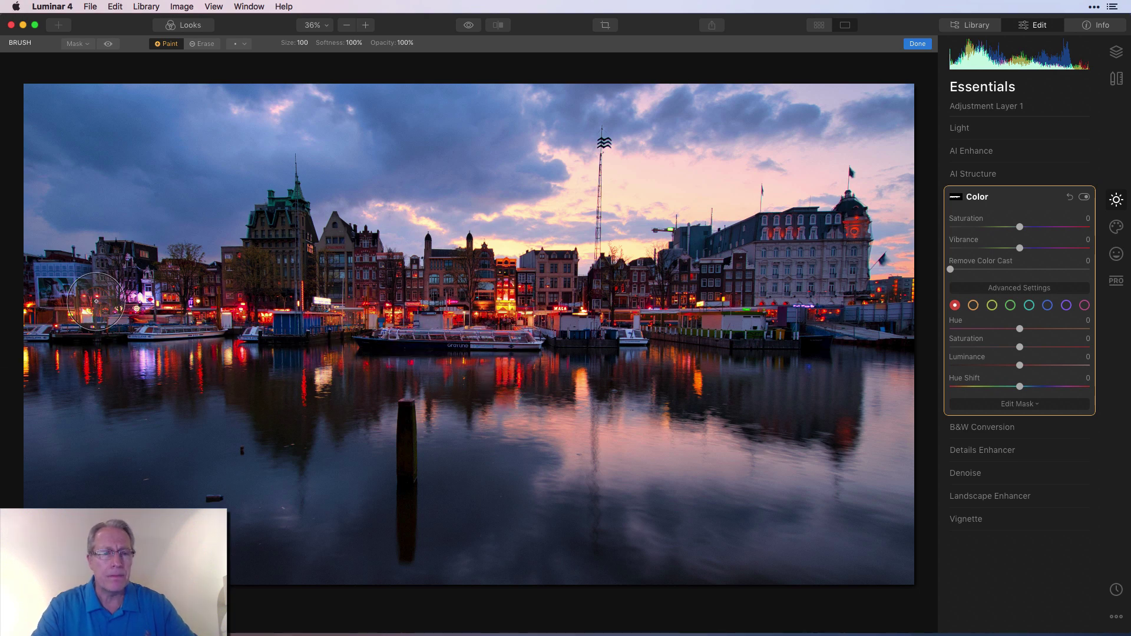
left_click(108, 45)
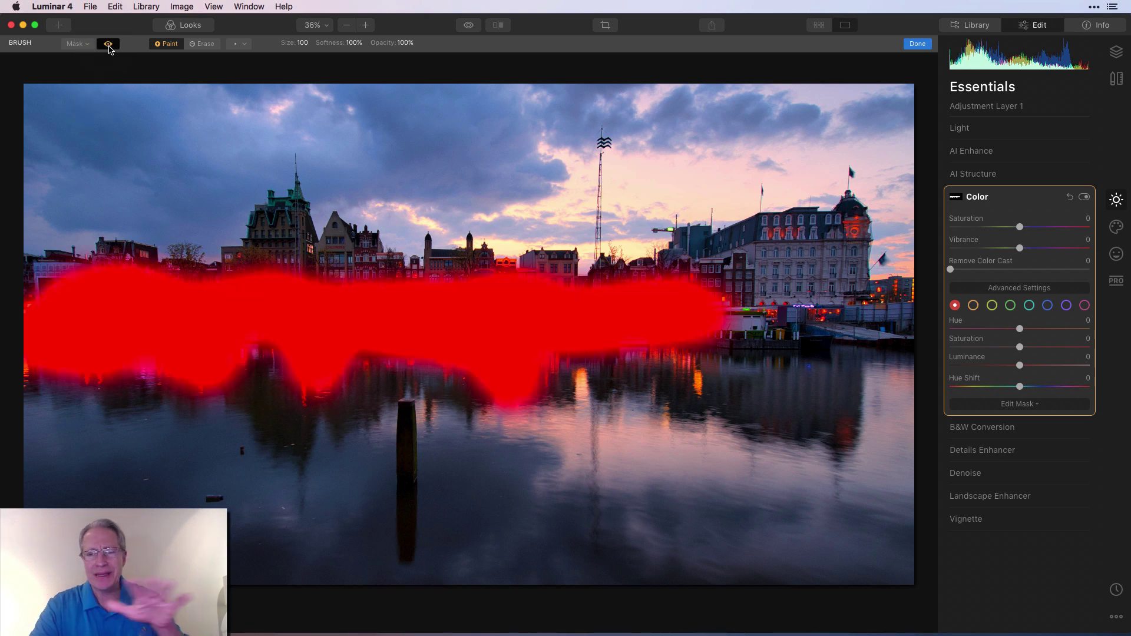
left_click(109, 45)
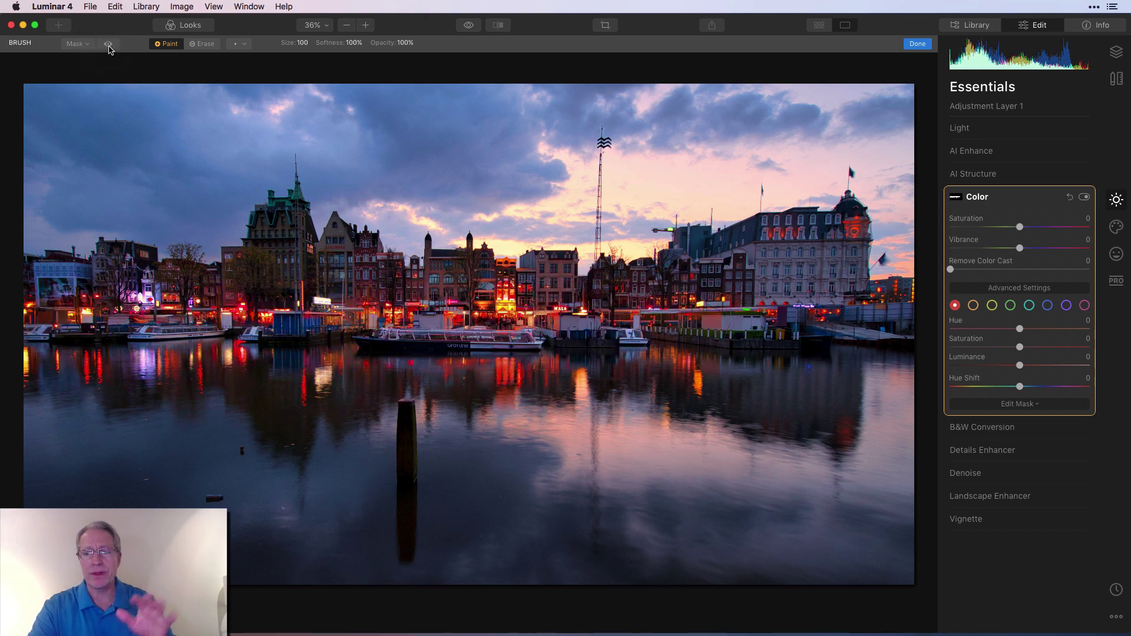
left_click(915, 46)
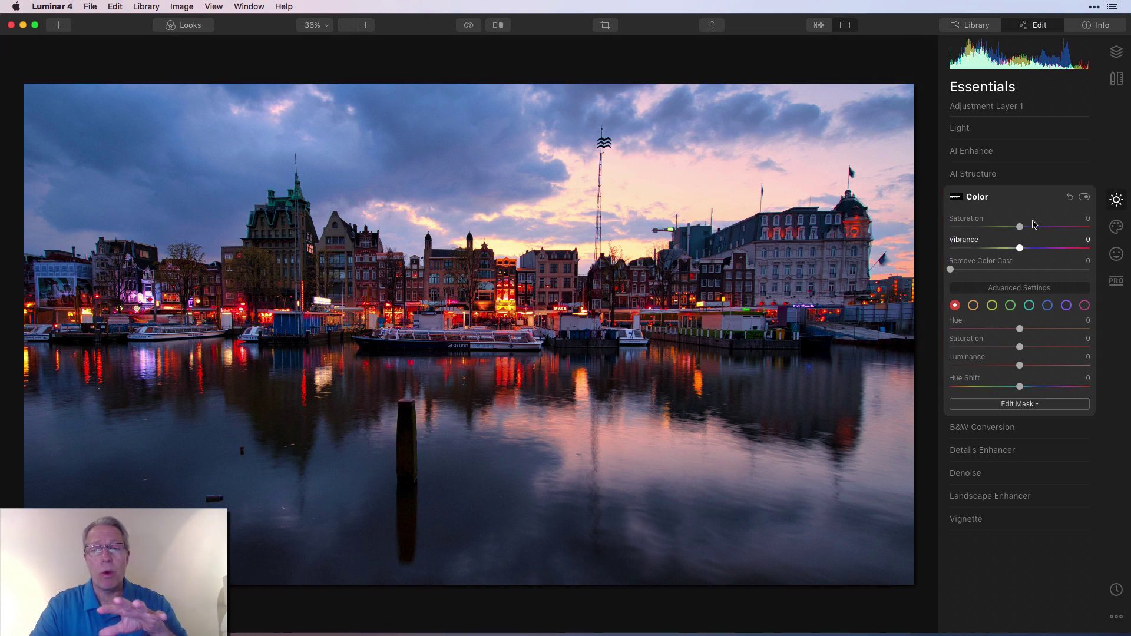
- Lower the AI Structure Amount to -48 to soften the sky and water
left_click(1004, 176)
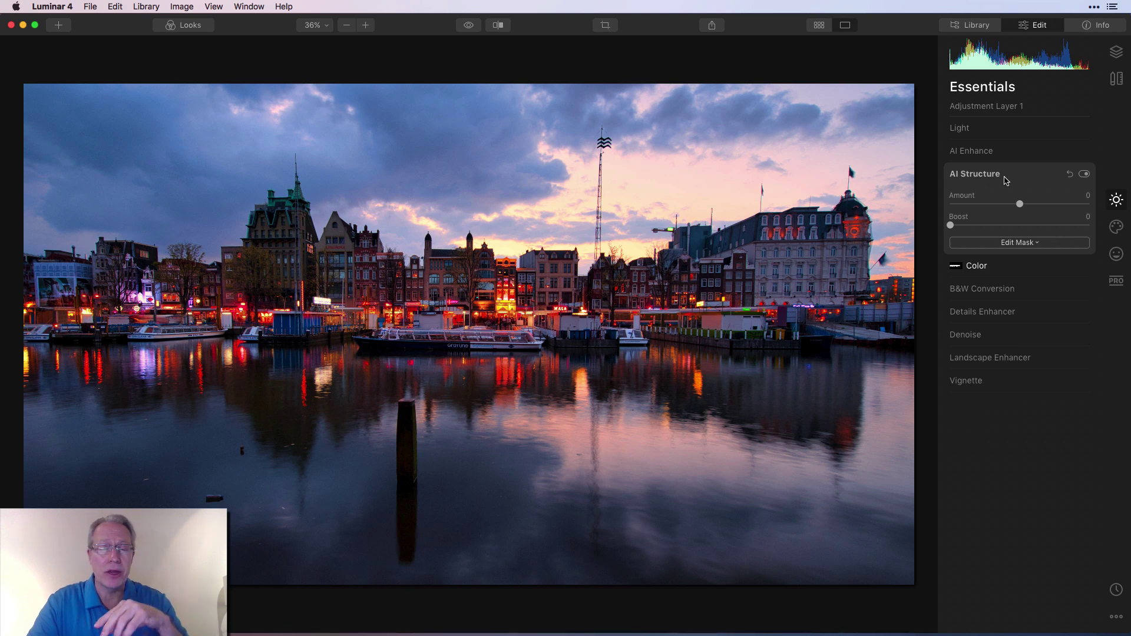
left_click_drag(1016, 204, 985, 206)
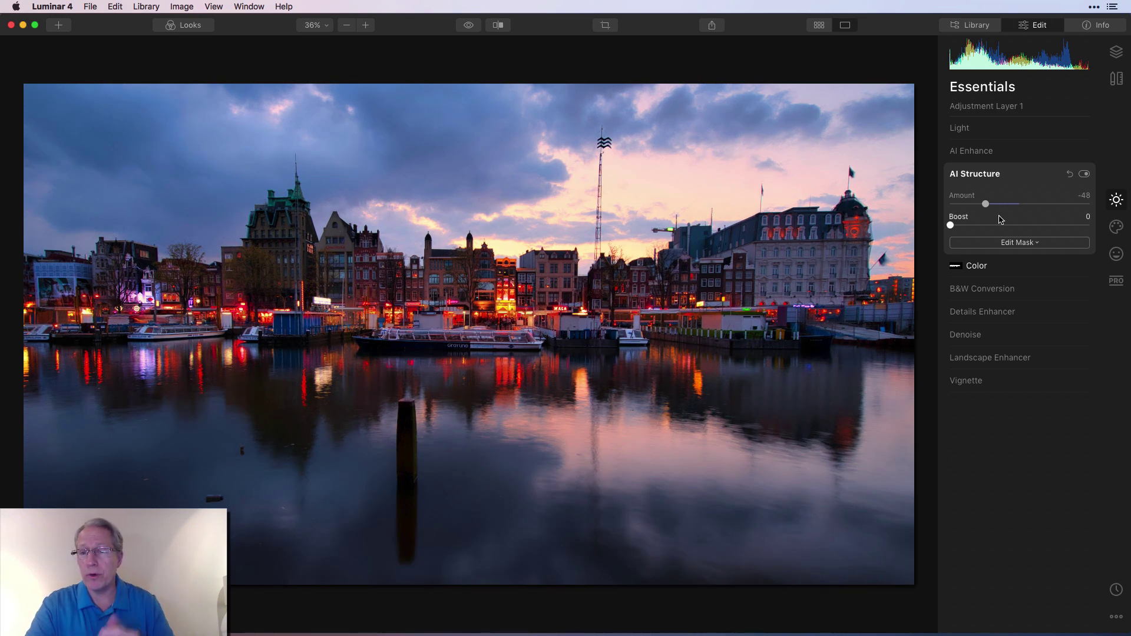
- Brush-erase the AI Structure mask from the waterfront buildings, checking the mask overlay
left_click(1018, 243)
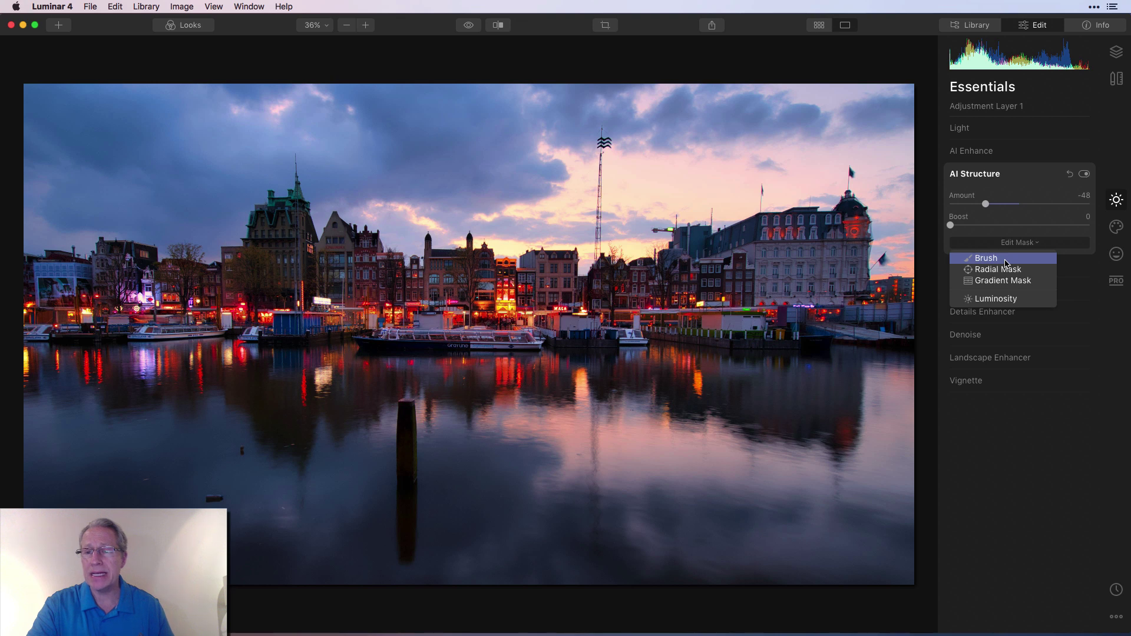
left_click(1006, 263)
left_click(209, 46)
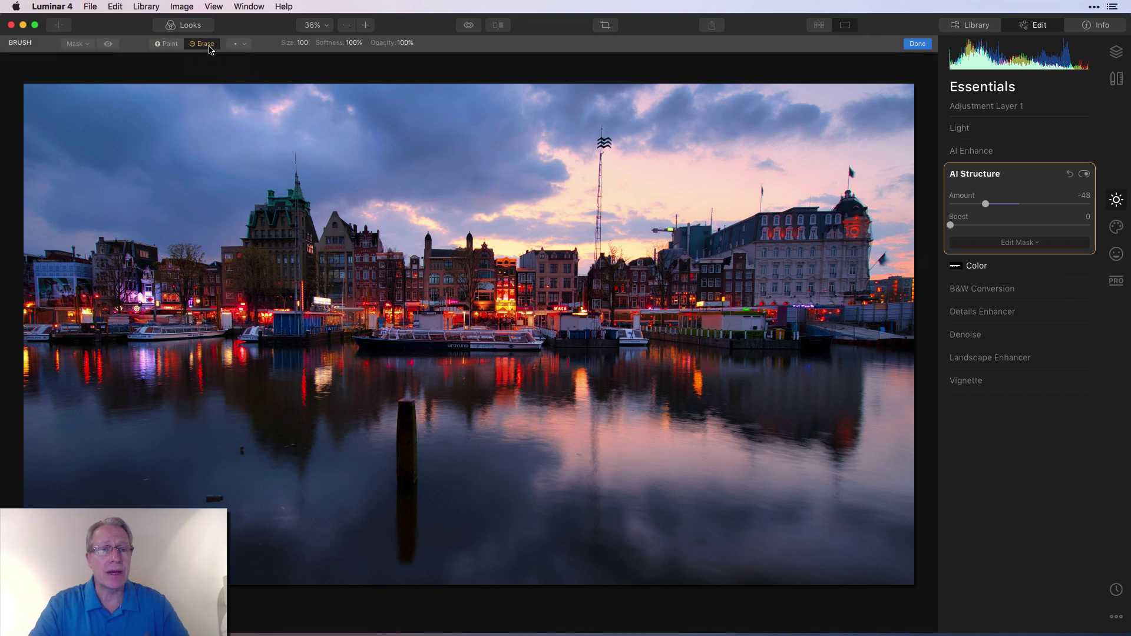
mouse_move(159, 298)
left_mouse_down()
mouse_move(91, 279)
mouse_move(125, 272)
mouse_move(76, 311)
mouse_move(207, 305)
mouse_move(169, 282)
mouse_move(268, 283)
mouse_move(280, 236)
mouse_move(292, 278)
mouse_move(333, 266)
mouse_move(338, 297)
mouse_move(269, 322)
mouse_move(344, 315)
mouse_move(338, 261)
mouse_move(381, 305)
mouse_move(420, 304)
mouse_move(390, 307)
mouse_move(437, 287)
mouse_move(476, 322)
mouse_move(456, 317)
mouse_move(521, 317)
mouse_move(499, 287)
mouse_move(566, 312)
mouse_move(615, 300)
mouse_move(675, 315)
mouse_move(684, 277)
mouse_move(742, 274)
mouse_move(779, 251)
mouse_move(832, 249)
mouse_move(880, 302)
mouse_move(821, 308)
mouse_move(705, 287)
mouse_move(663, 316)
mouse_move(614, 311)
left_mouse_up()
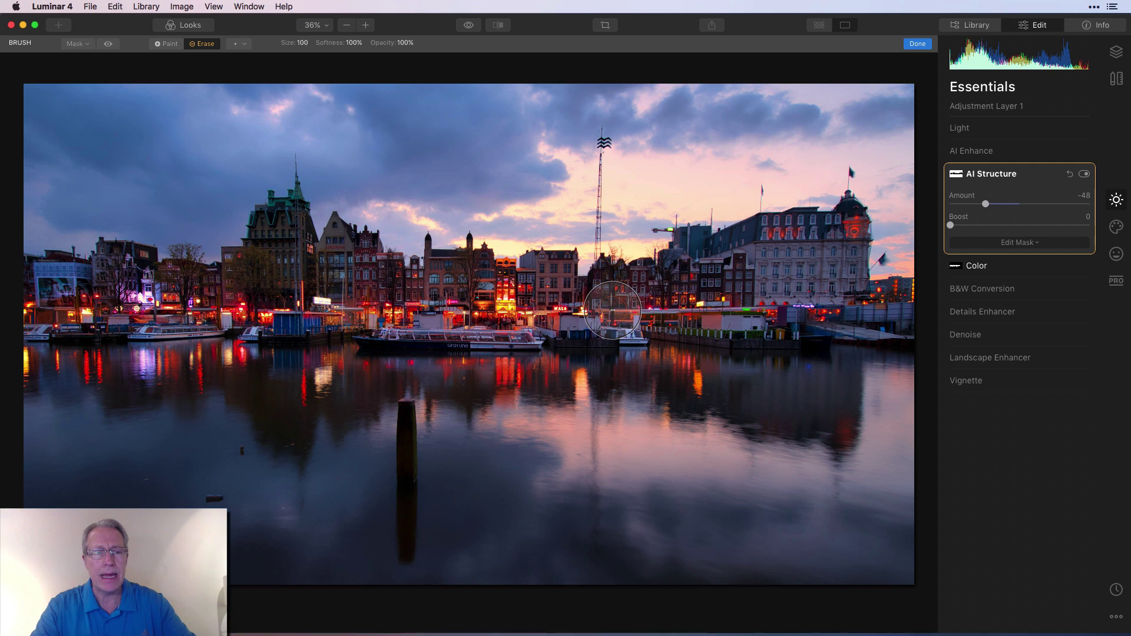
left_click(108, 43)
mouse_move(208, 262)
left_mouse_down()
mouse_move(251, 313)
mouse_move(68, 283)
mouse_move(25, 287)
mouse_move(16, 314)
mouse_move(659, 288)
mouse_move(890, 313)
mouse_move(471, 336)
mouse_move(393, 324)
mouse_move(3, 338)
left_mouse_up()
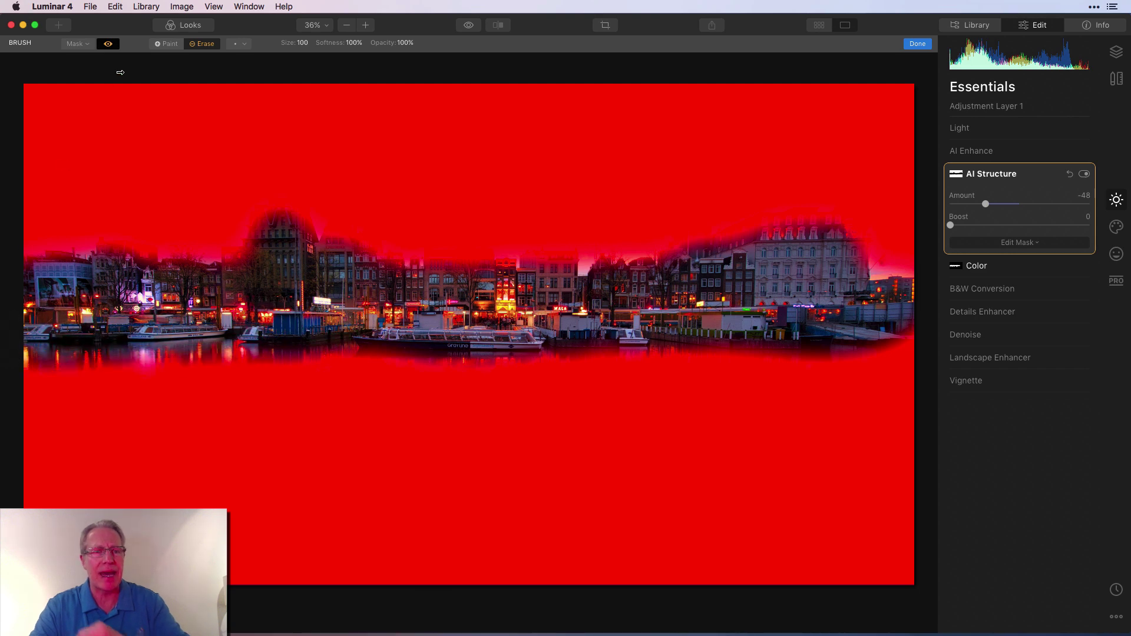
left_click(110, 43)
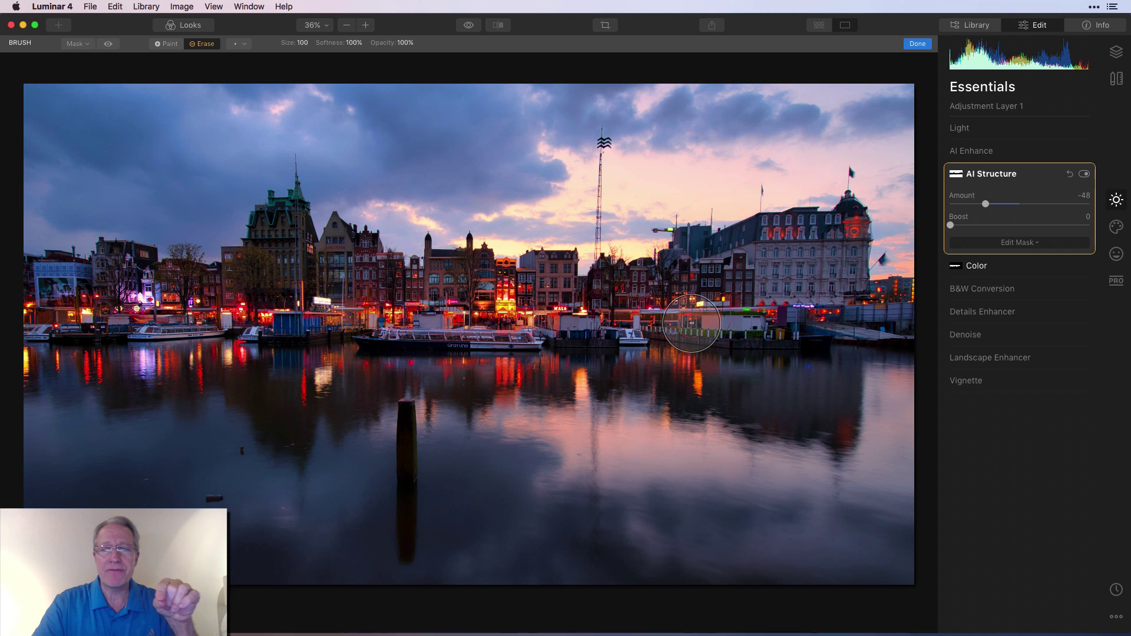
left_click(915, 44)
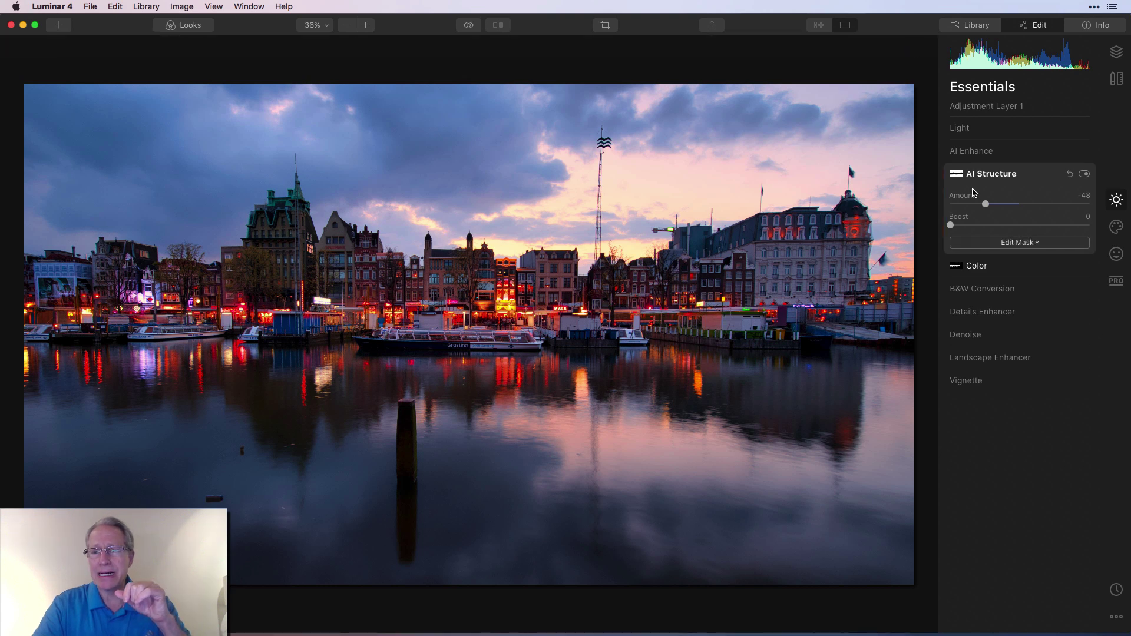
- Copy the sky-and-water mask from the AI Structure brush mask
left_click(1007, 246)
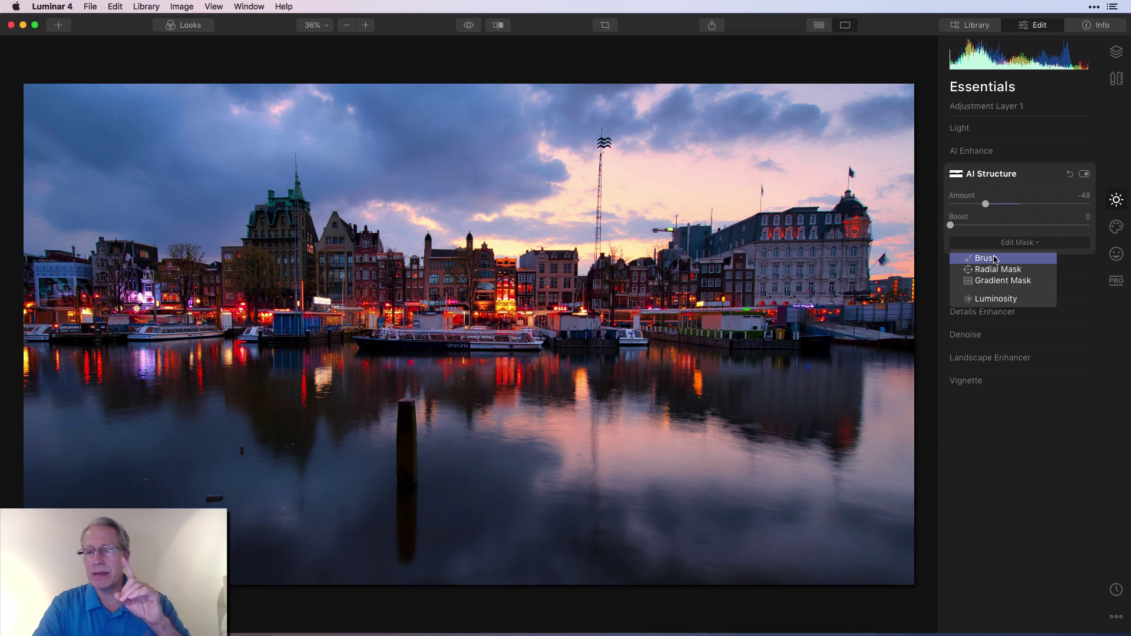
left_click(995, 260)
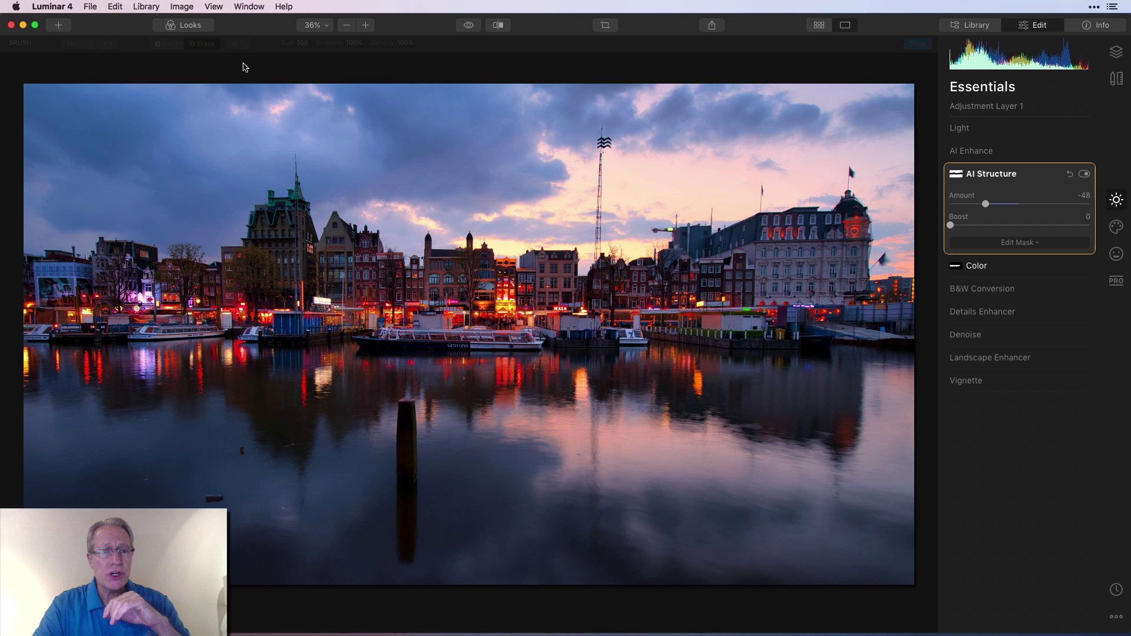
left_click(78, 44)
left_click(87, 101)
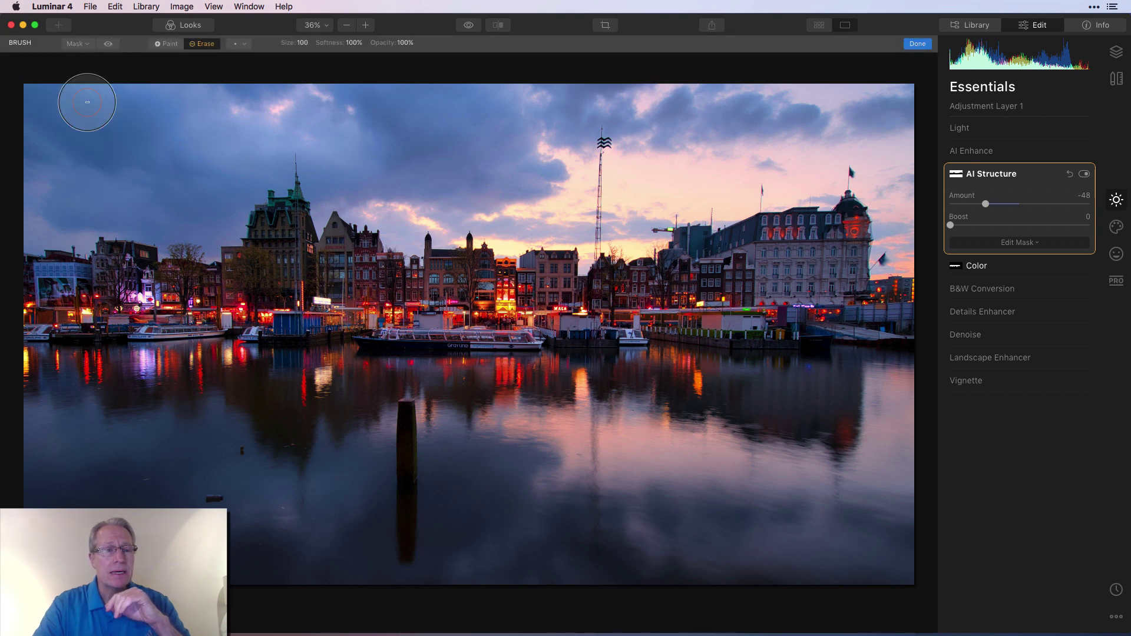
left_click(917, 44)
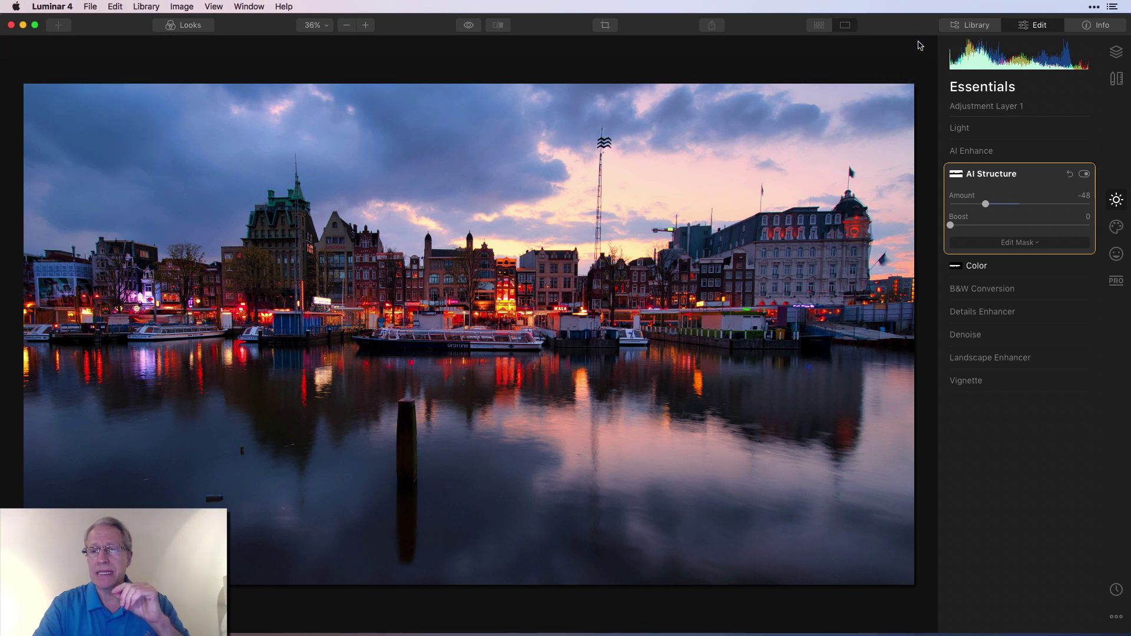
- Raise Details Enhancer Medium Details and paste the copied sky-and-water mask onto it
left_click(972, 318)
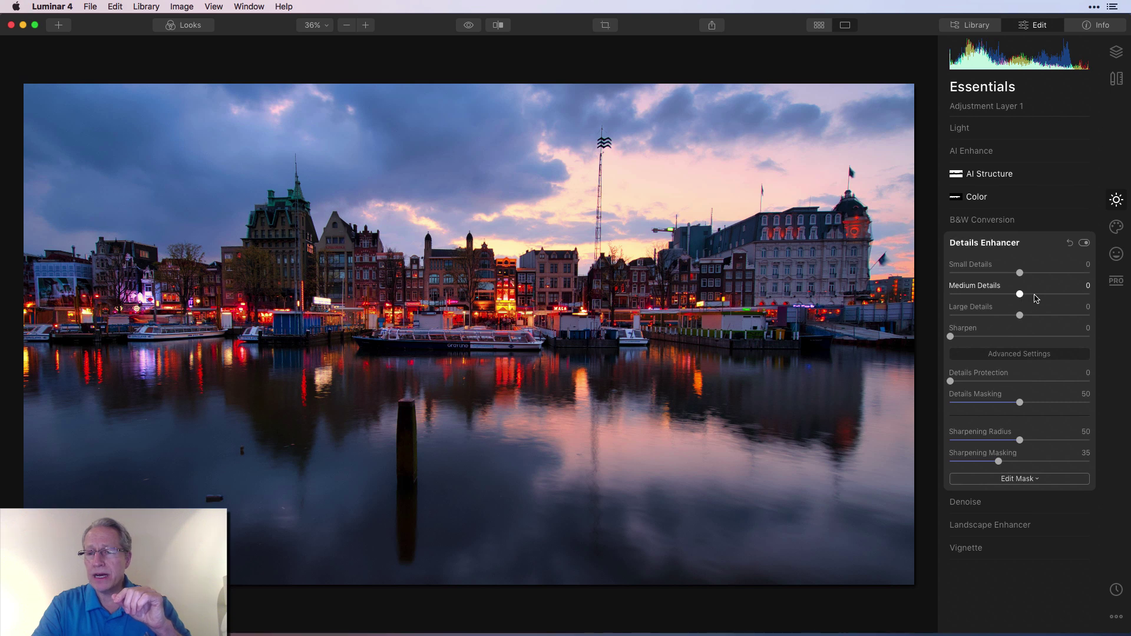
left_click_drag(1020, 294, 1037, 298)
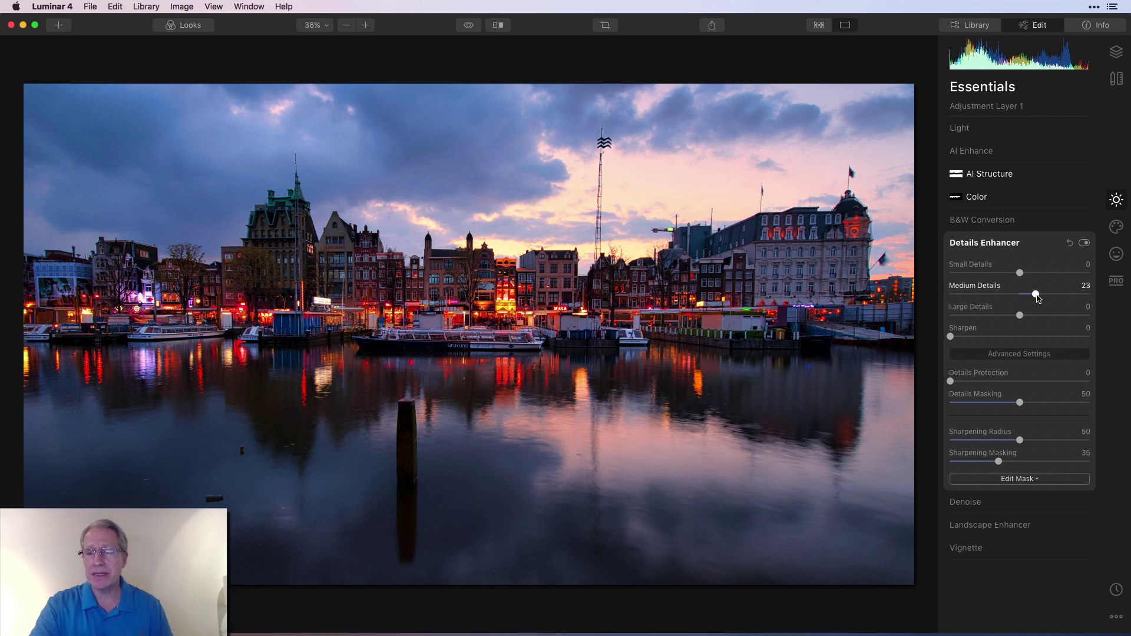
left_click(1016, 480)
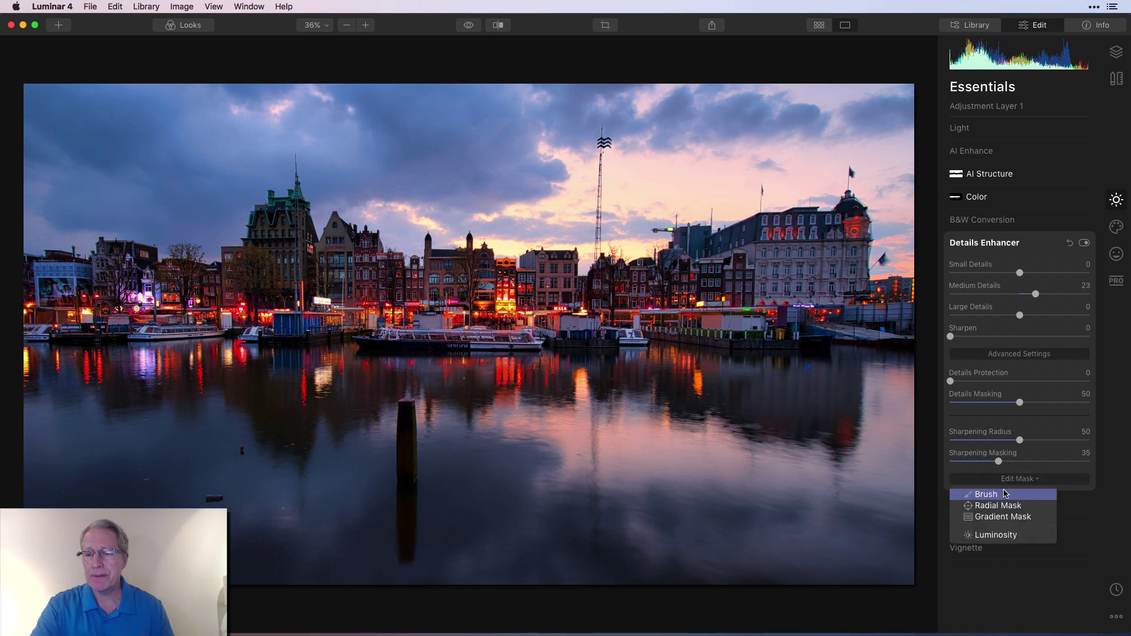
left_click(1005, 495)
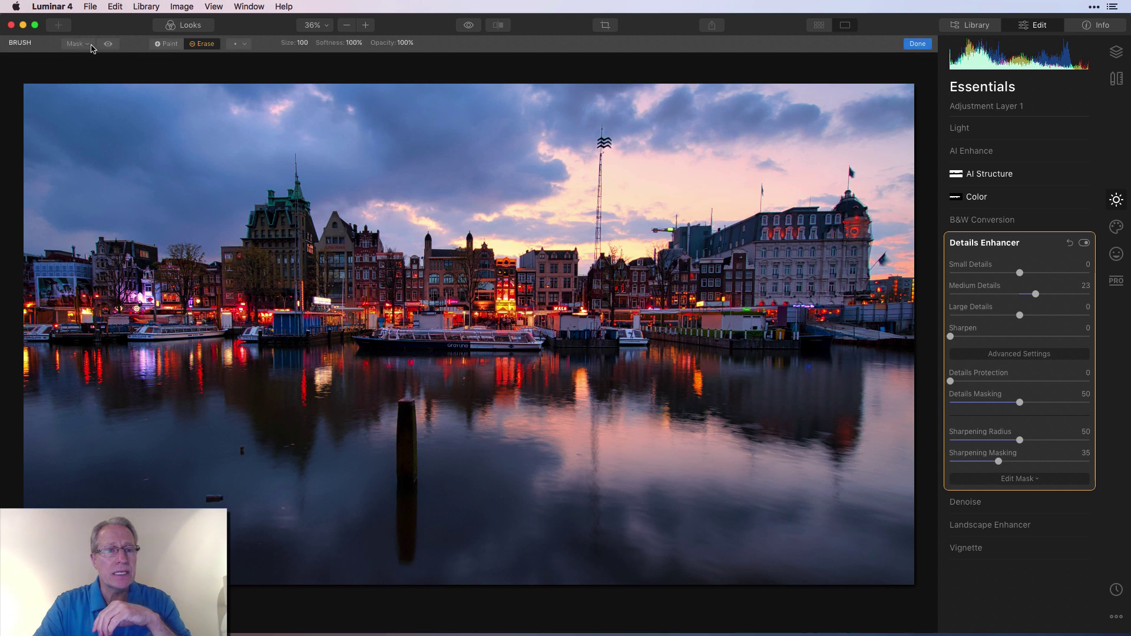
left_click(89, 46)
left_click(90, 114)
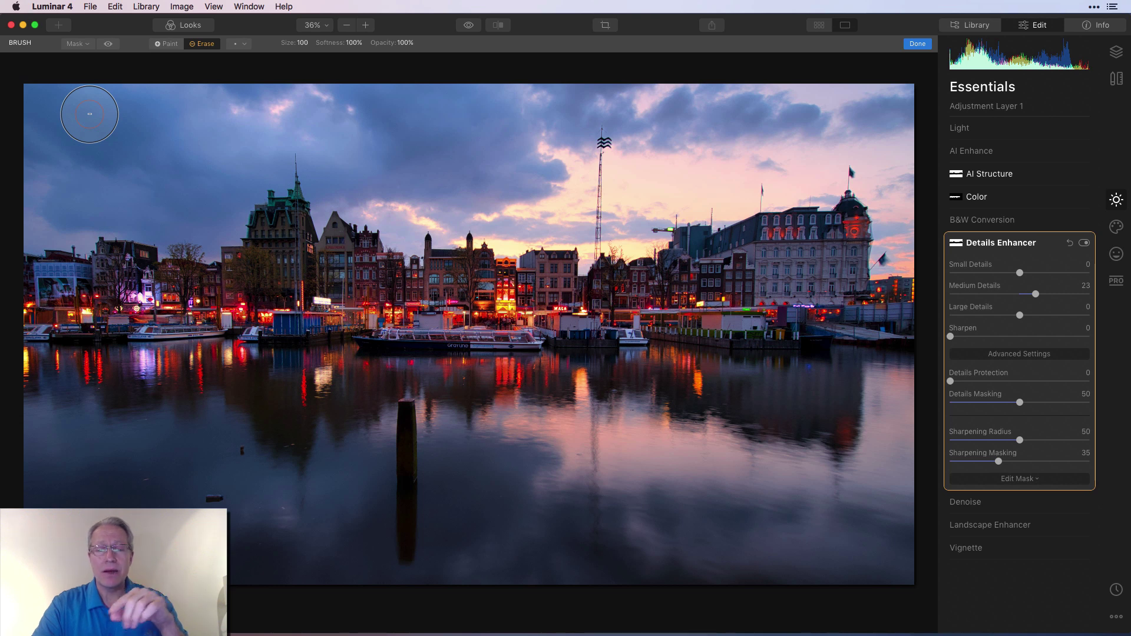
- Invert the detail mask to cover only the buildings and set Medium Details to 28
left_click(79, 43)
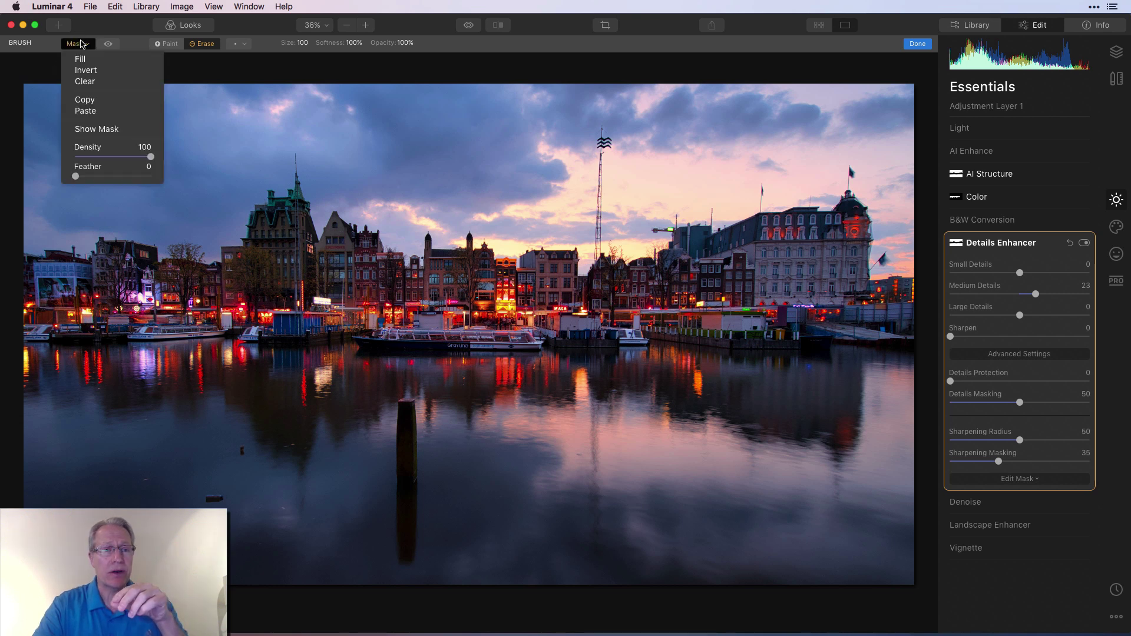
left_click(86, 82)
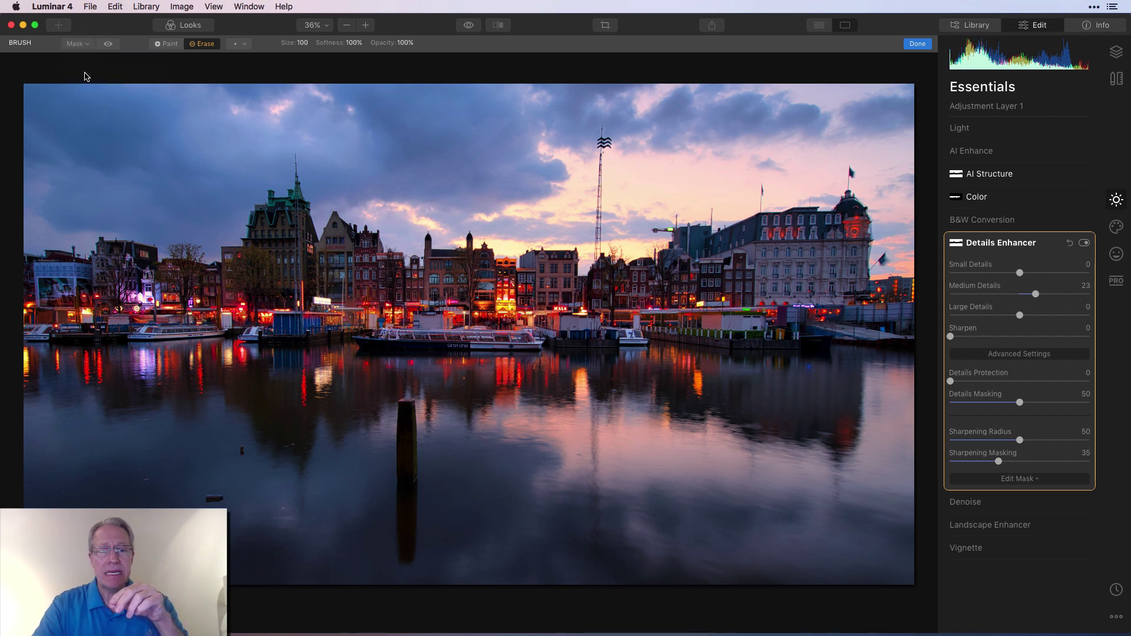
left_click(109, 43)
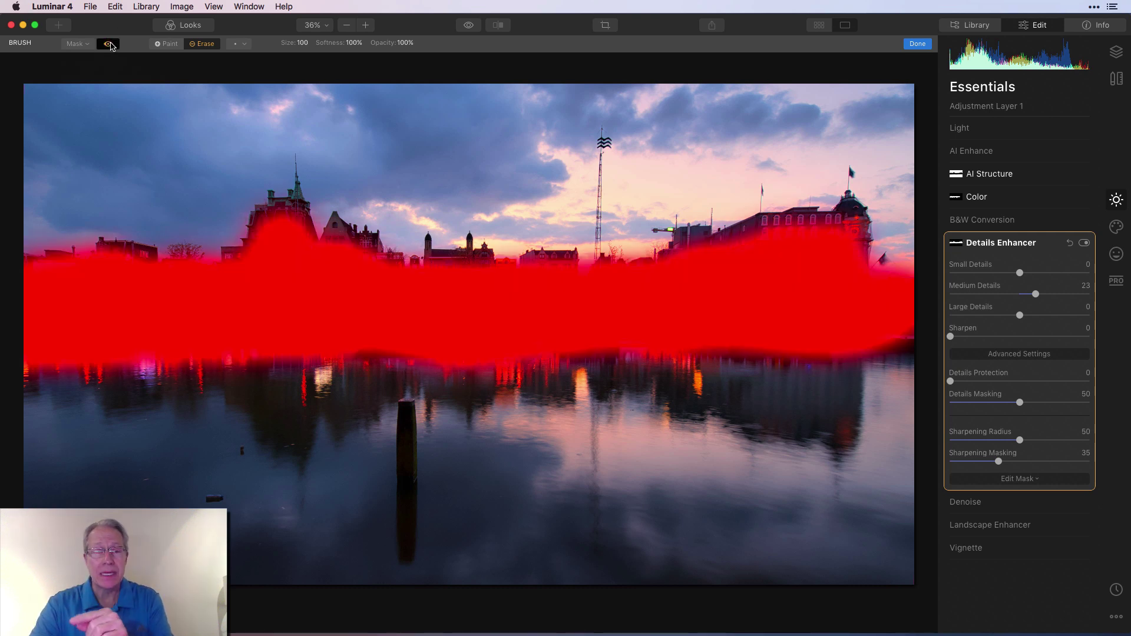
left_click(109, 45)
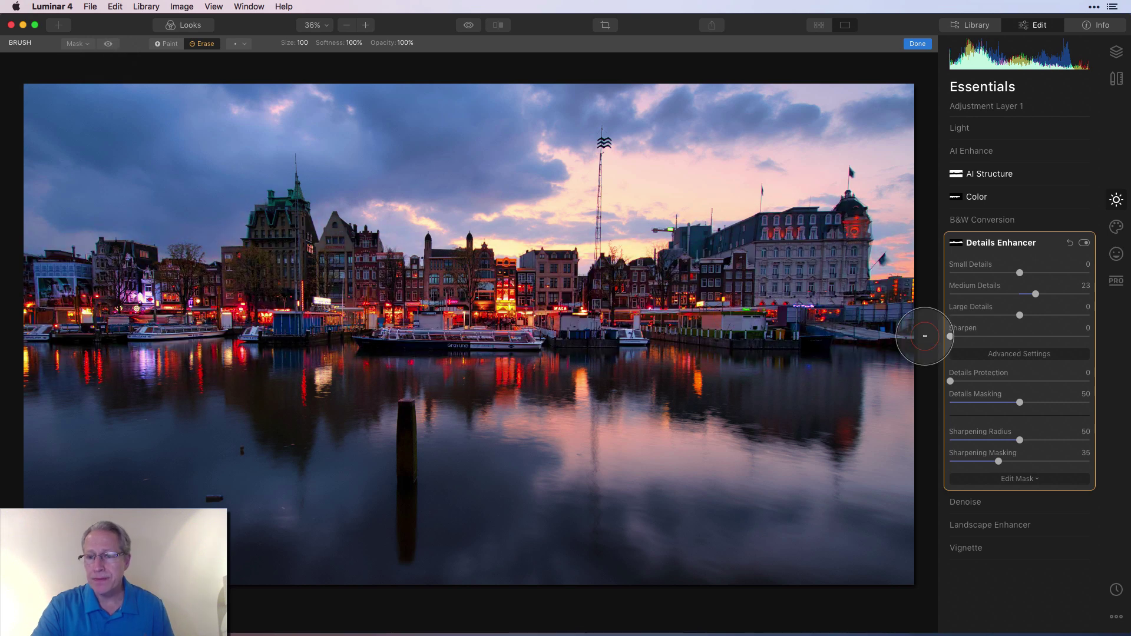
left_click_drag(1041, 296, 1042, 296)
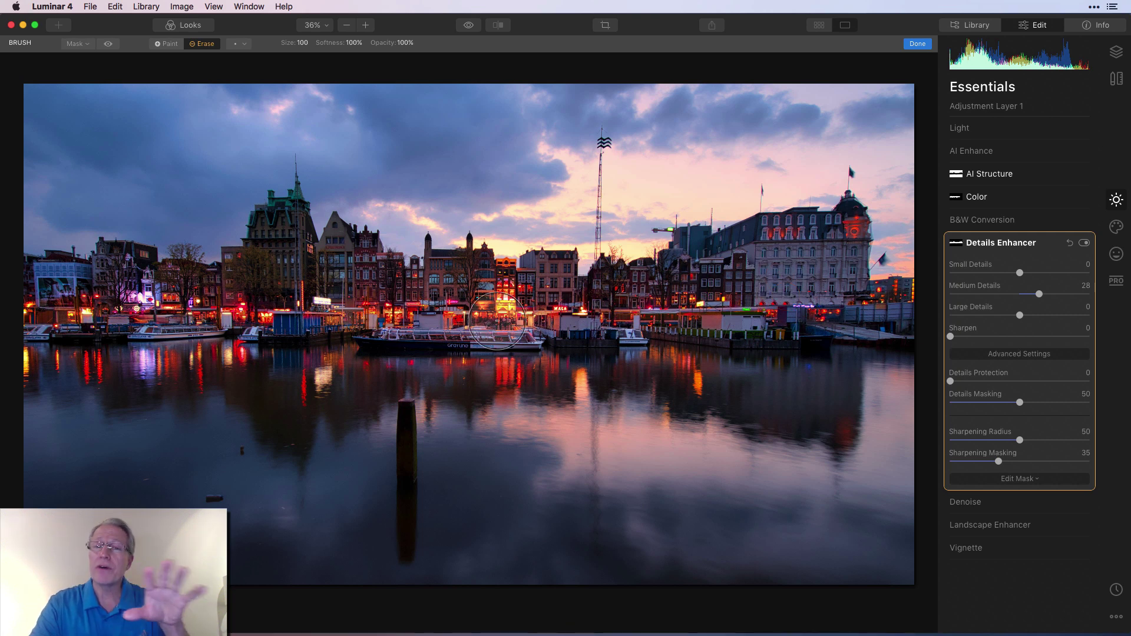
- Finish the Details Enhancer brush mask with Done
left_click(913, 45)
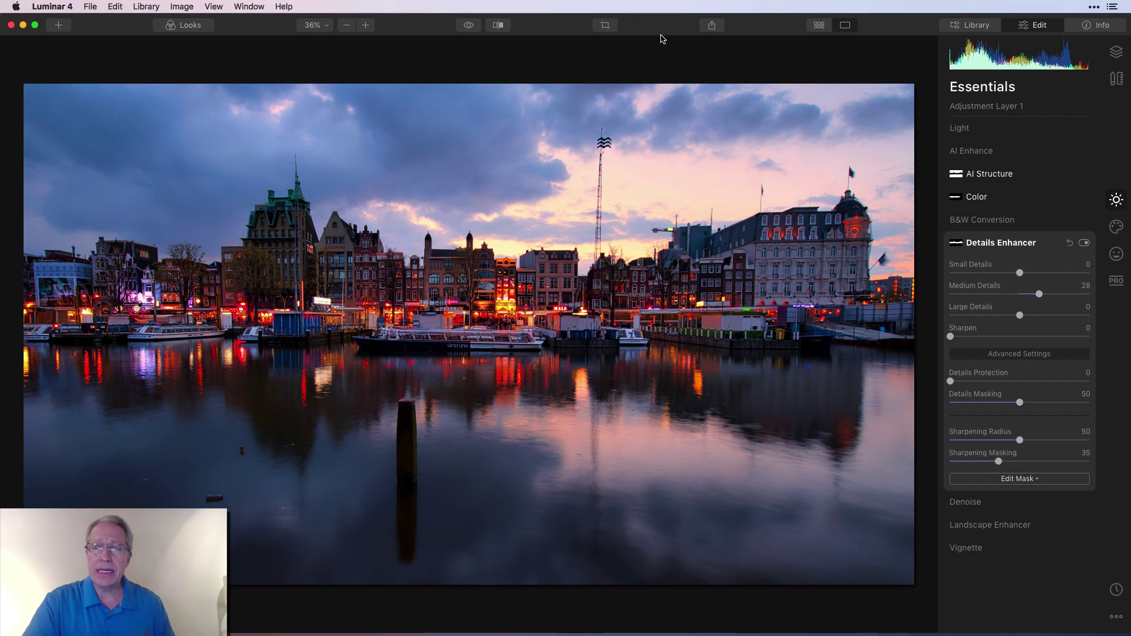
- Compare the edit in a before-and-after split view, then preview the unedited original
left_click(498, 24)
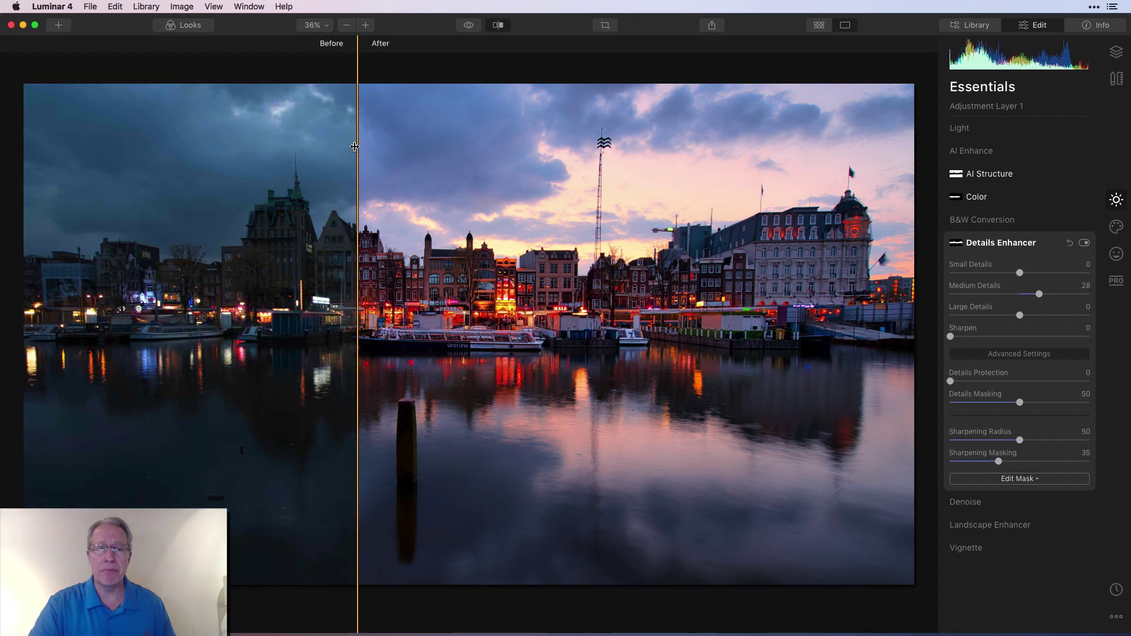
left_click_drag(836, 160, 264, 117)
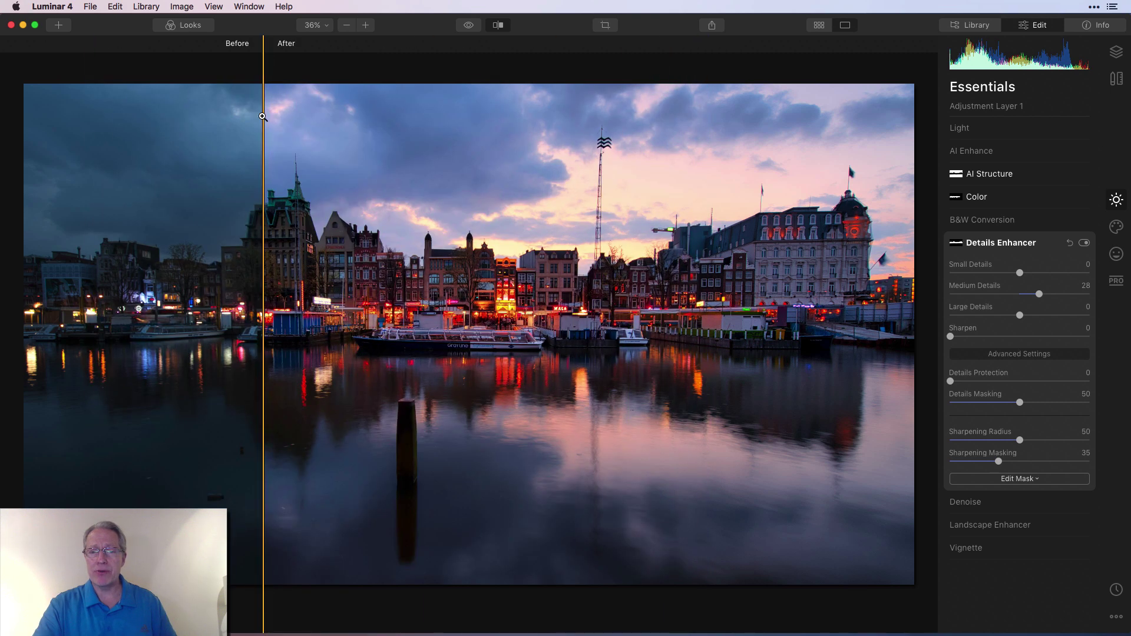
left_click(498, 25)
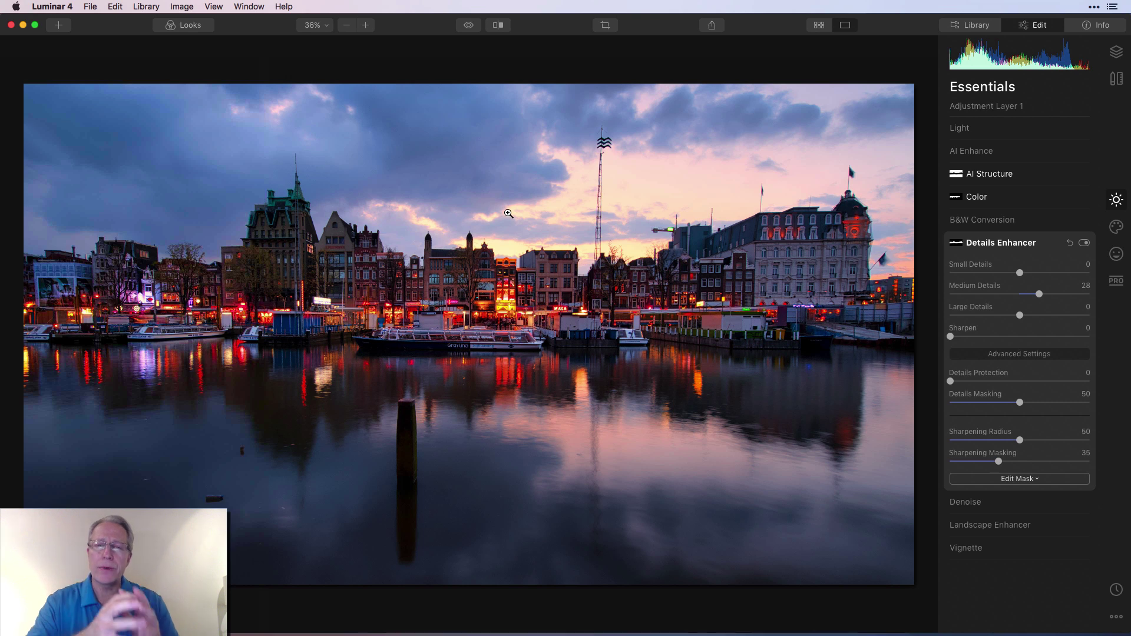
left_click(470, 26)
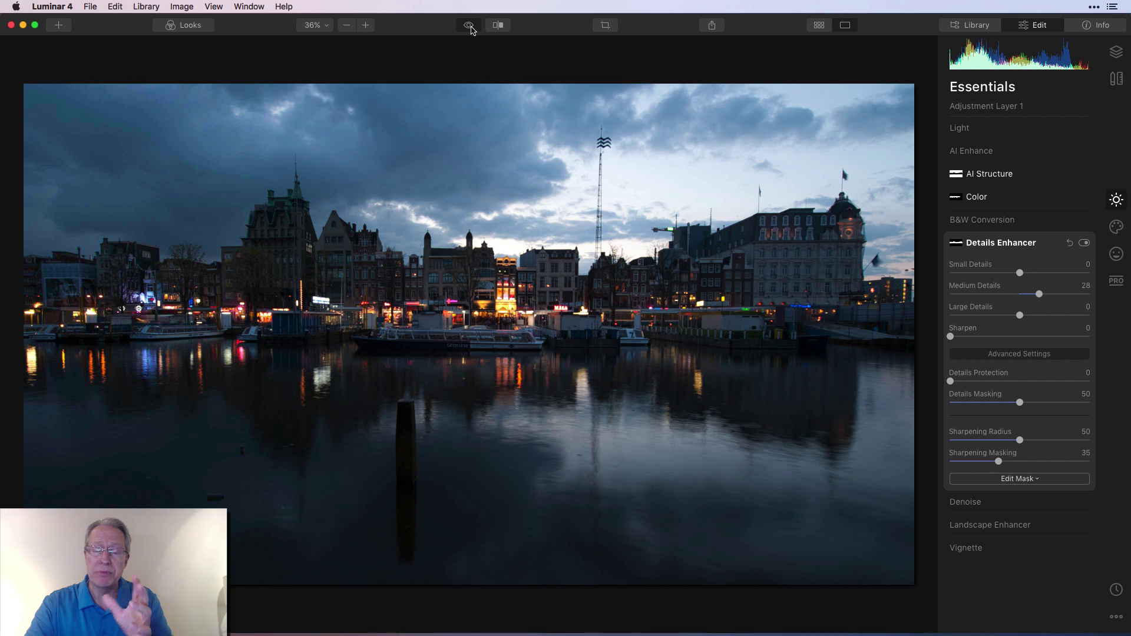
- Switch back from the original to the edited sunset canal photo
left_click(471, 27)
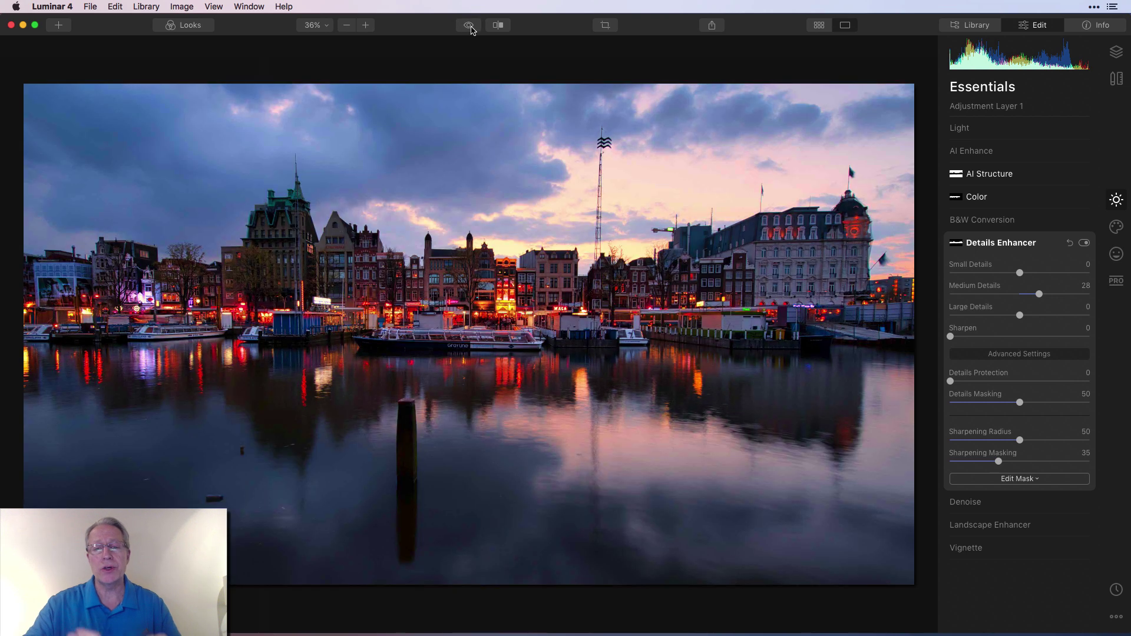